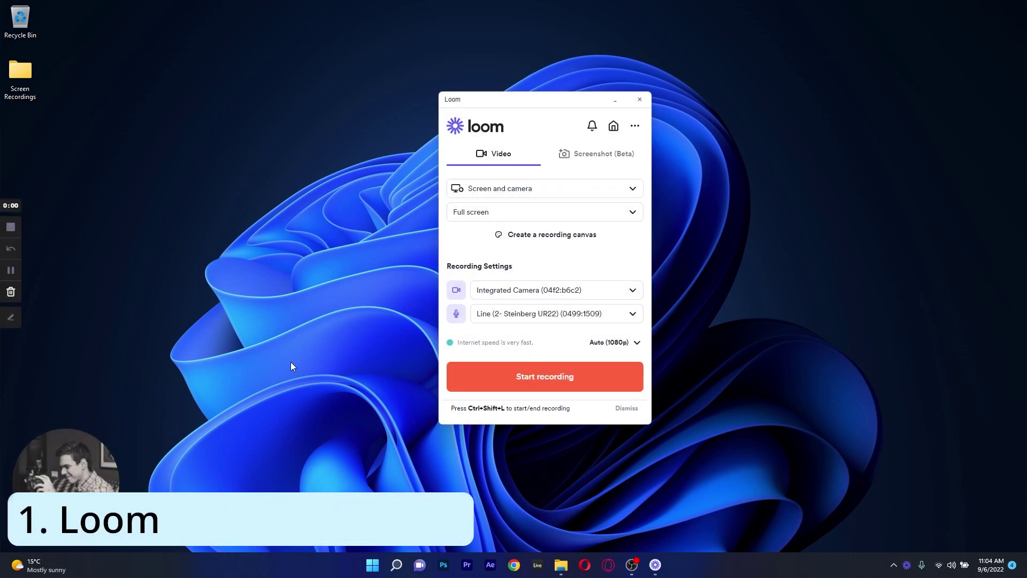
Start a full-screen Loom video recording in 'Screen and camera' mode.
{"action": "left_click", "coordinate": [585, 158]}
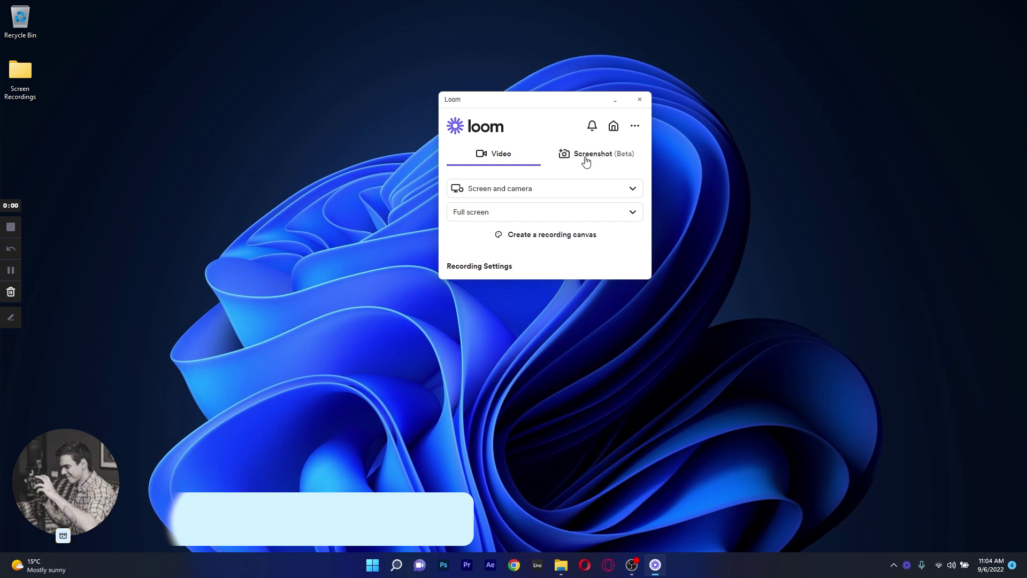
{"action": "left_click", "coordinate": [486, 159]}
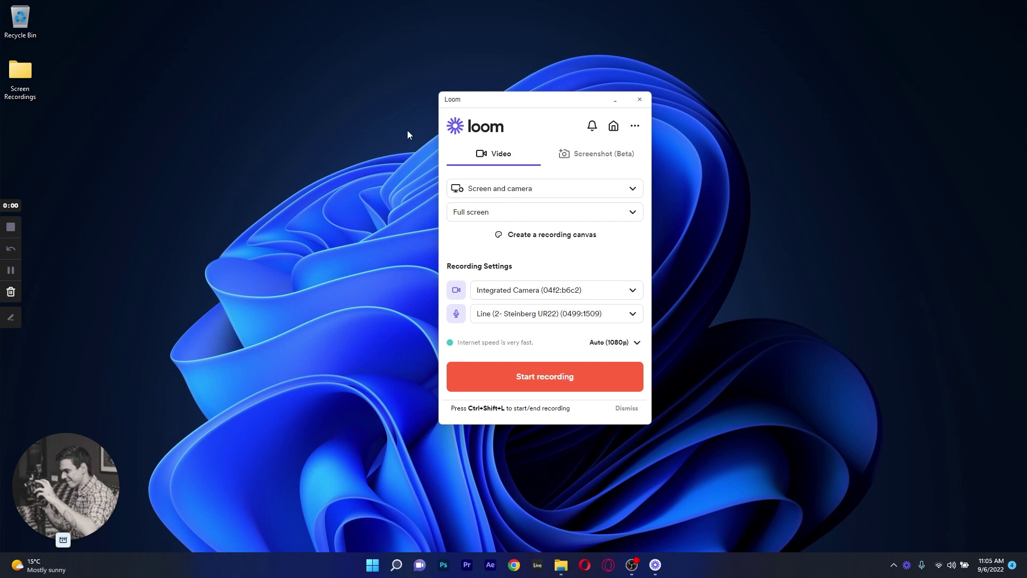
{"action": "left_click", "coordinate": [623, 190]}
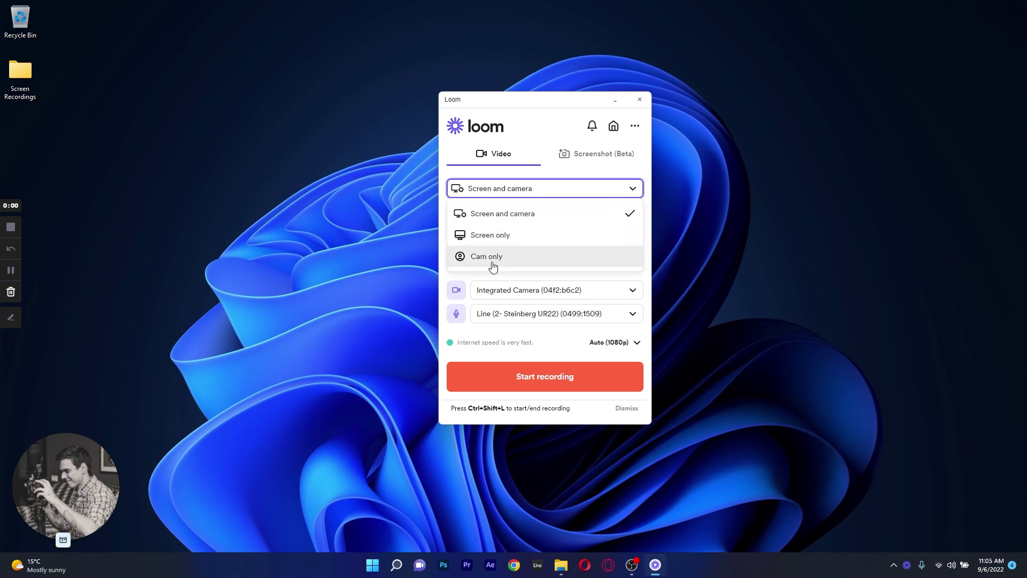
{"action": "left_click", "coordinate": [631, 215]}
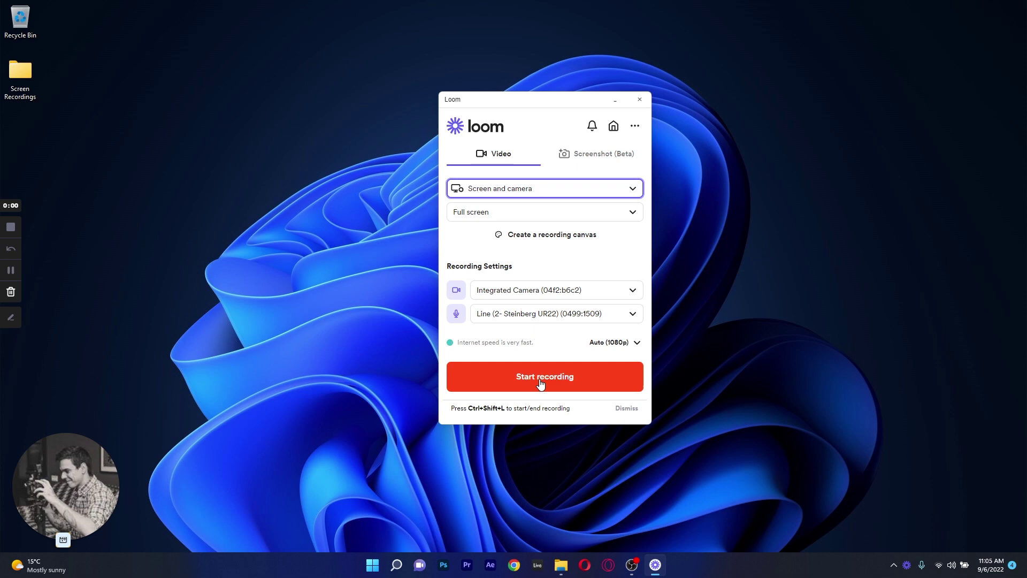
{"action": "left_click", "coordinate": [540, 382]}
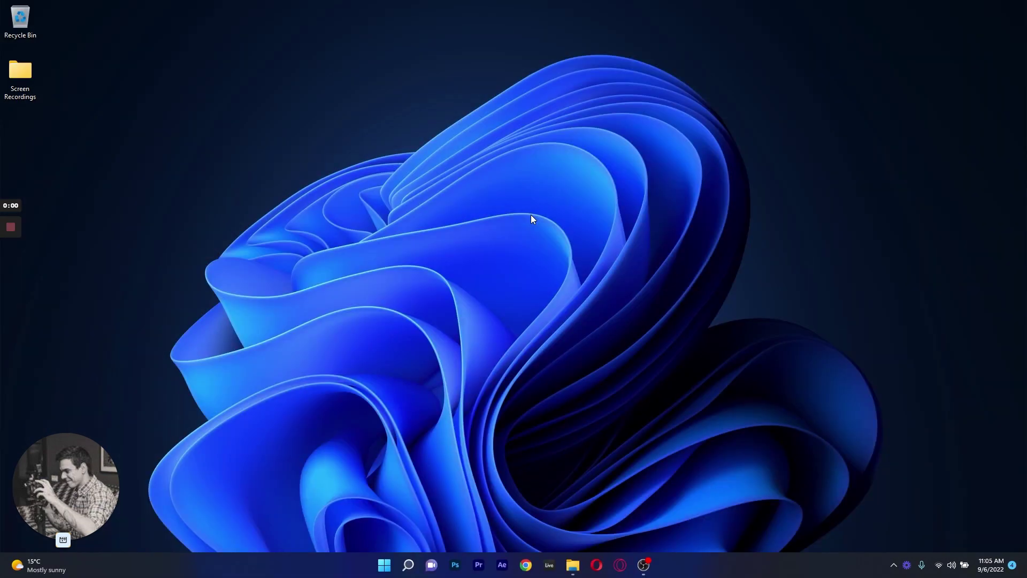
Draw a sample selection box on the desktop and refresh it while recording.
{"action": "left_click_drag", "start_coordinate": [319, 130], "coordinate": [604, 264]}
{"action": "right_click", "coordinate": [448, 151]}
{"action": "left_click", "coordinate": [478, 183]}
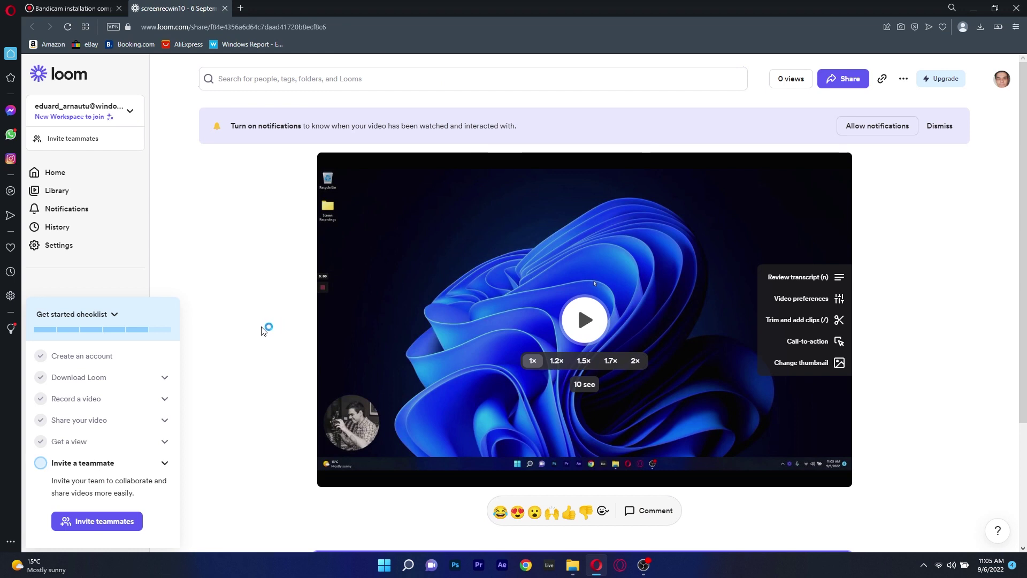
Collapse the checklist and open the trim editor, moving the clip start earlier.
{"action": "left_click", "coordinate": [114, 314]}
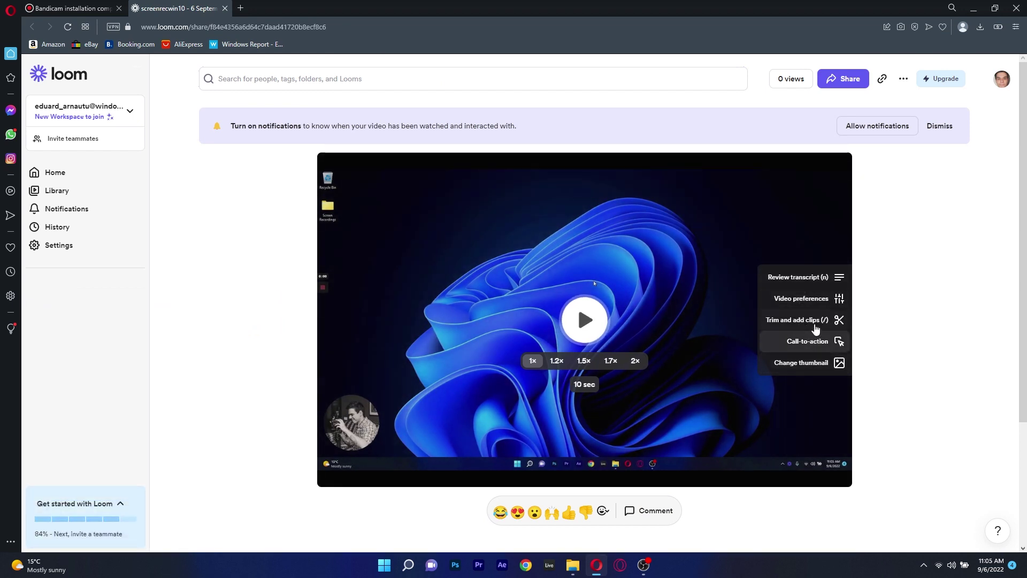
{"action": "left_click", "coordinate": [797, 320]}
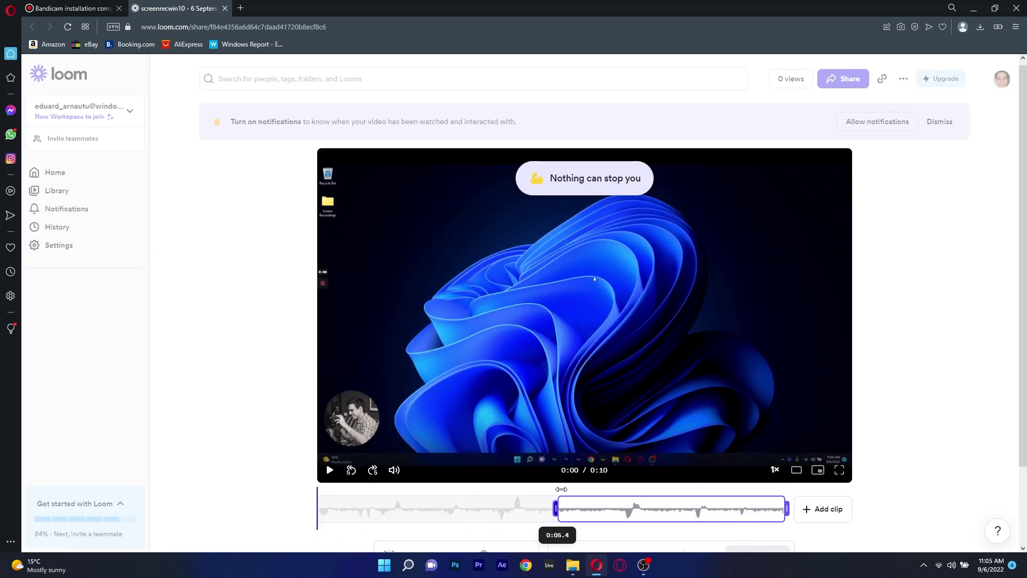
{"action": "left_click_drag", "start_coordinate": [561, 489], "coordinate": [363, 498]}
Trim the clip's end to about 0:08 and replay the trimmed clip.
{"action": "left_click", "coordinate": [330, 470]}
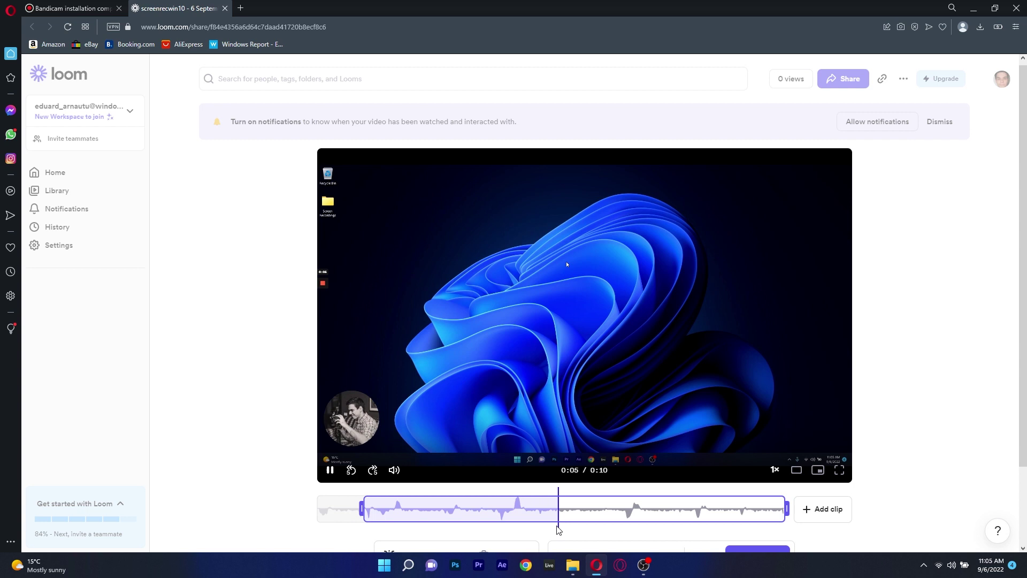
{"action": "left_click_drag", "start_coordinate": [786, 509], "coordinate": [681, 508]}
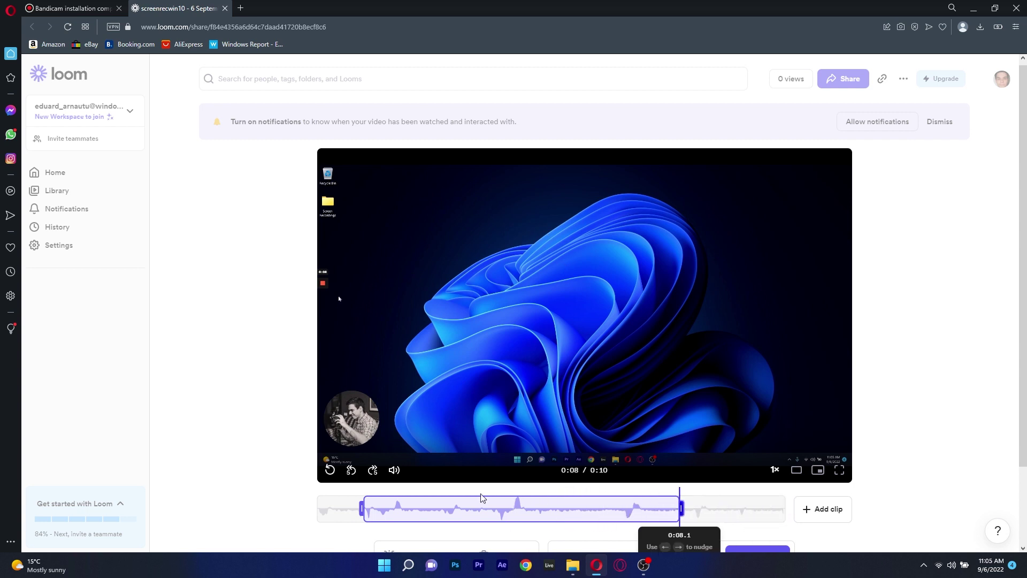
{"action": "left_click", "coordinate": [330, 471]}
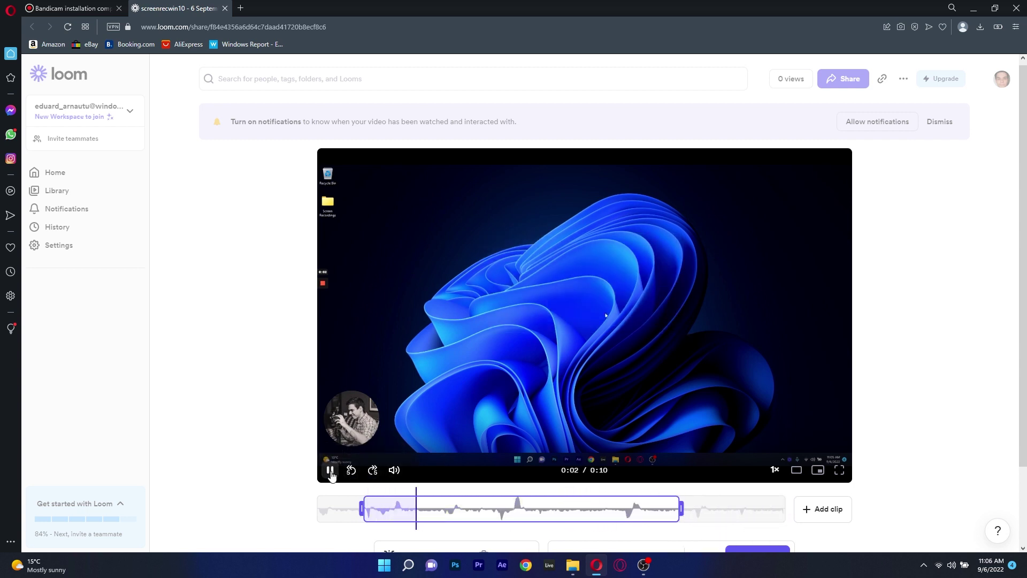
{"action": "left_click", "coordinate": [330, 470]}
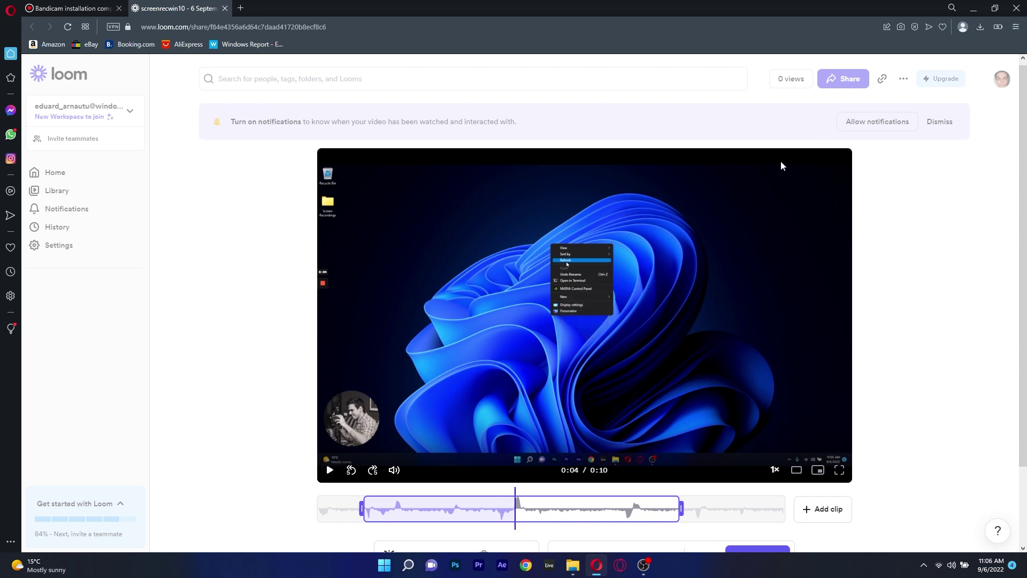
{"action": "scroll", "coordinate": [476, 285], "scroll_direction": "down", "scroll_amount": 2}
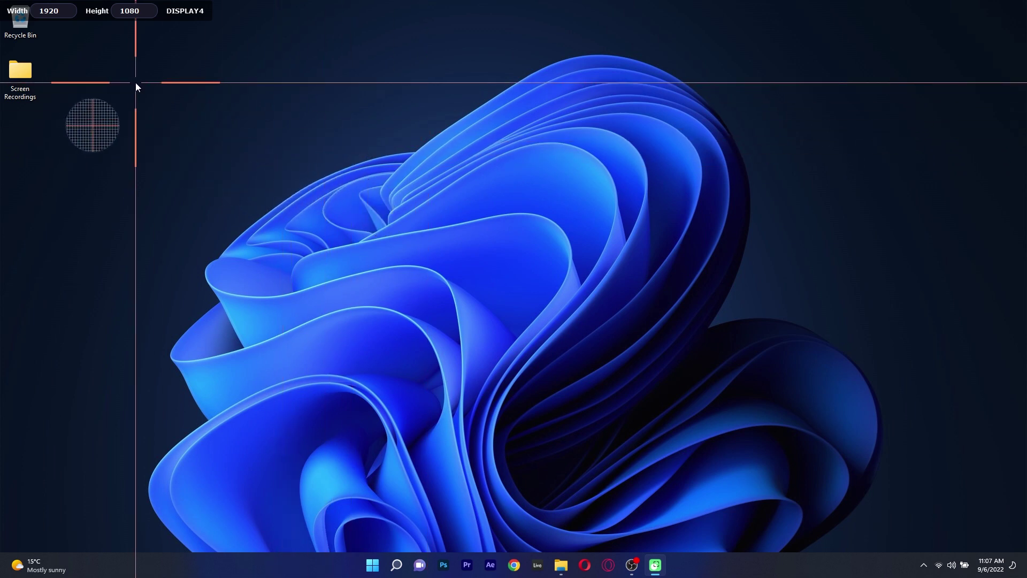
Shrink Movavi's full-screen capture area to 1263×712 and start recording it.
{"action": "left_click", "coordinate": [138, 84]}
{"action": "left_click_drag", "start_coordinate": [2, 1], "coordinate": [280, 147]}
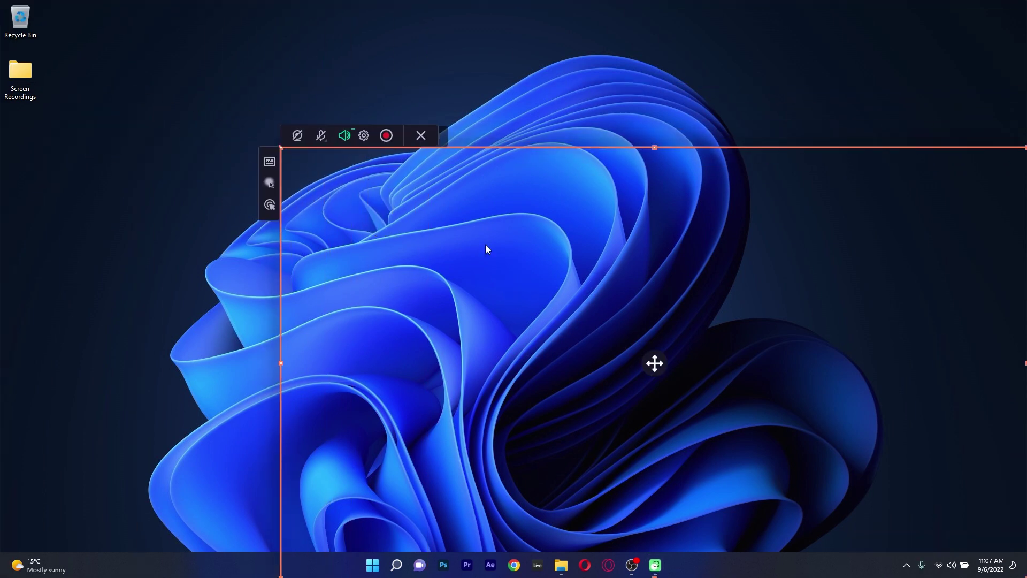
{"action": "left_click_drag", "start_coordinate": [654, 363], "coordinate": [509, 269]}
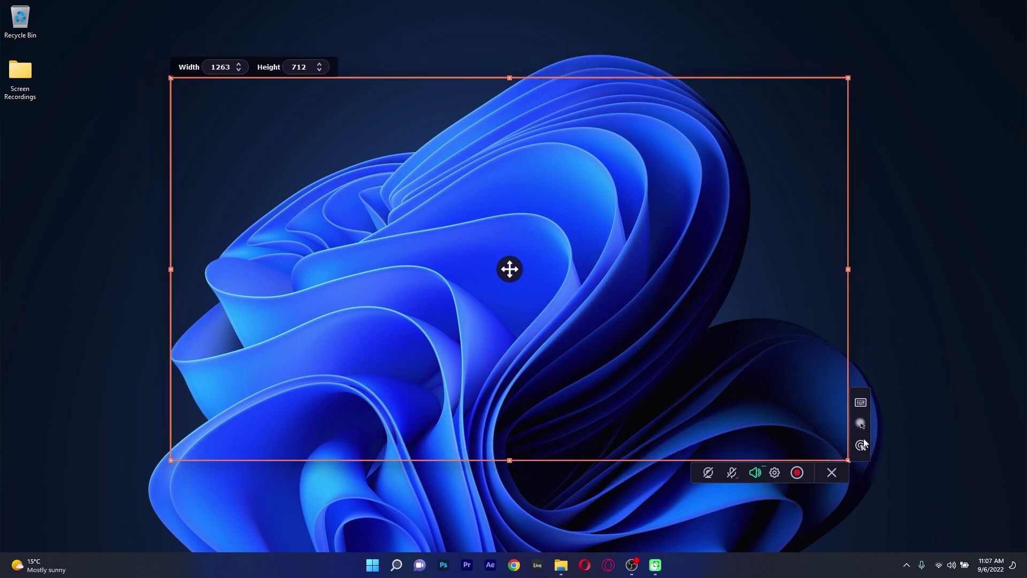
{"action": "left_click", "coordinate": [797, 472]}
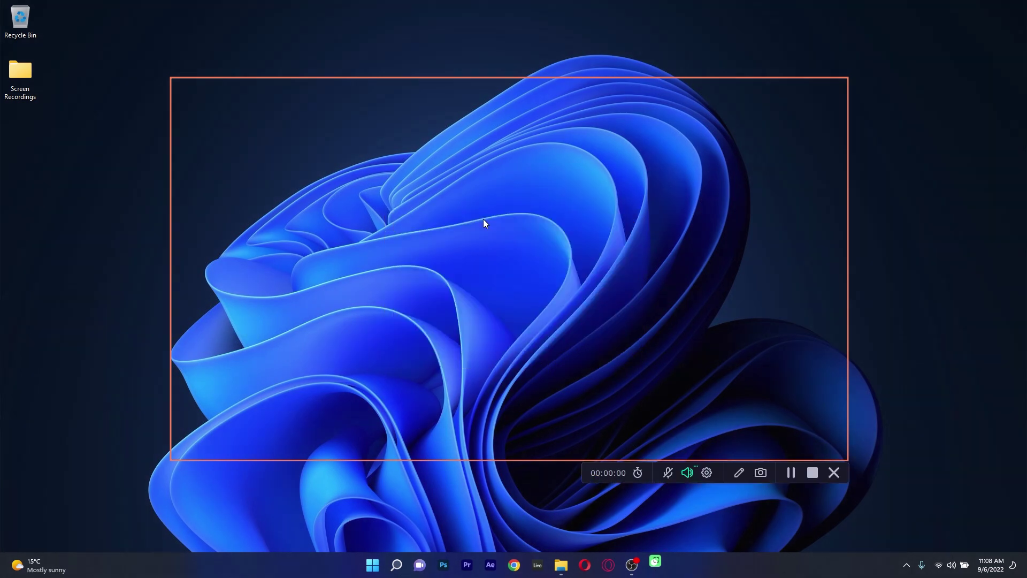
Refresh the desktop twice and draw a sample selection box during the capture.
{"action": "right_click", "coordinate": [429, 181]}
{"action": "left_click", "coordinate": [468, 208]}
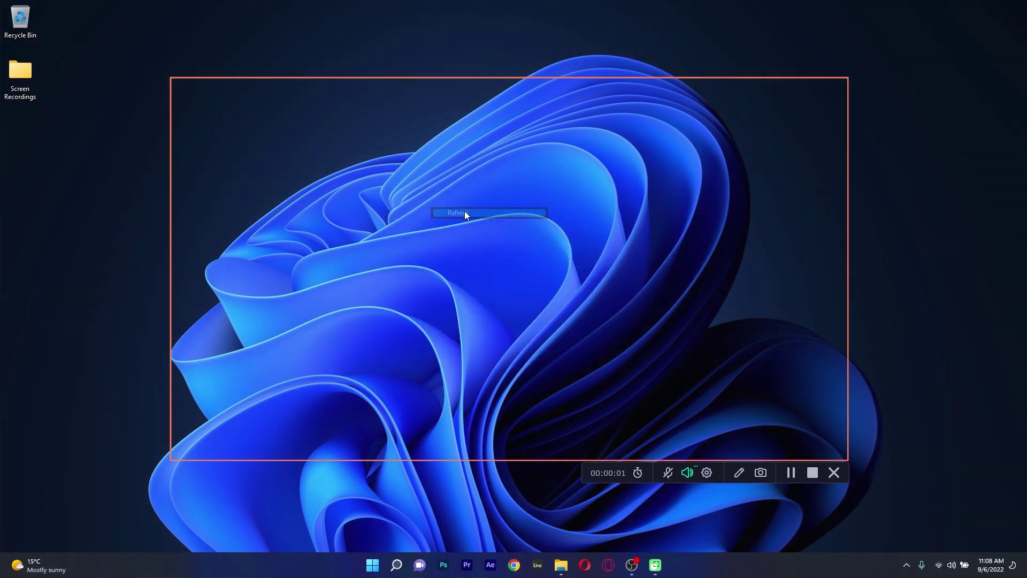
{"action": "left_click_drag", "start_coordinate": [399, 177], "coordinate": [642, 236]}
{"action": "right_click", "coordinate": [513, 223]}
{"action": "left_click", "coordinate": [547, 258]}
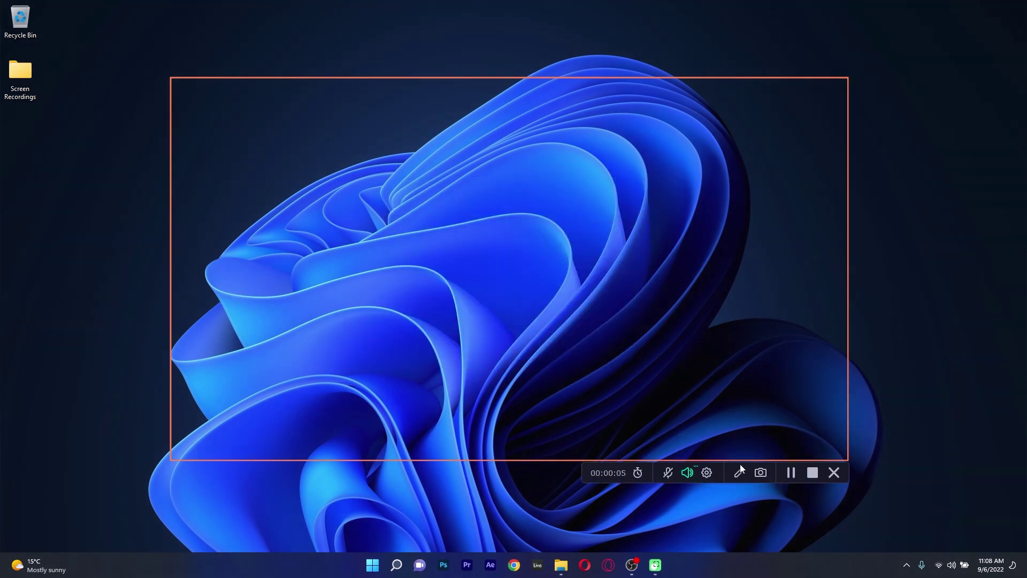
Draw a white check mark with the pen tool, then stop the 21-second recording.
{"action": "left_click", "coordinate": [739, 473]}
{"action": "left_click", "coordinate": [706, 514]}
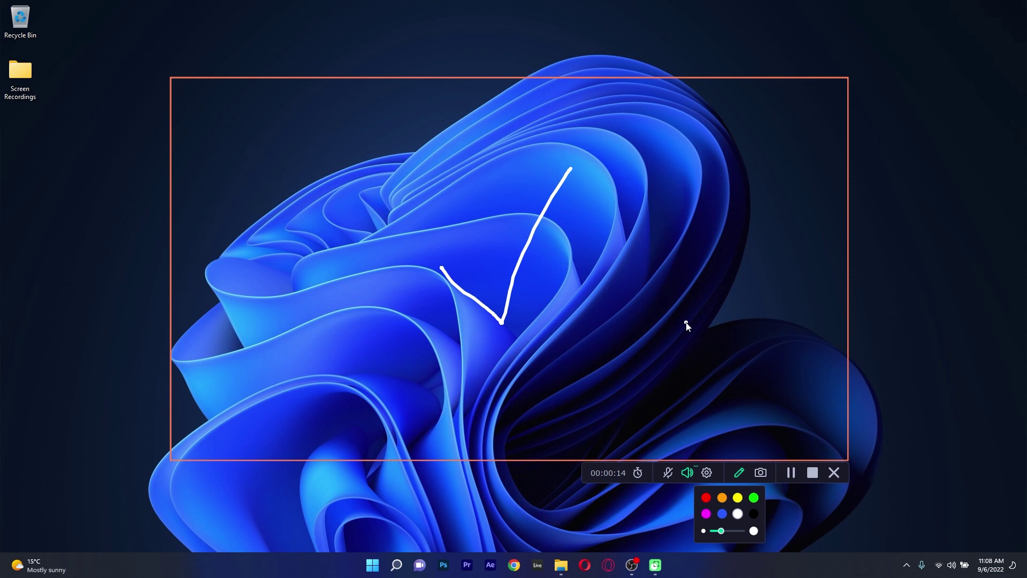
{"action": "left_click", "coordinate": [811, 472]}
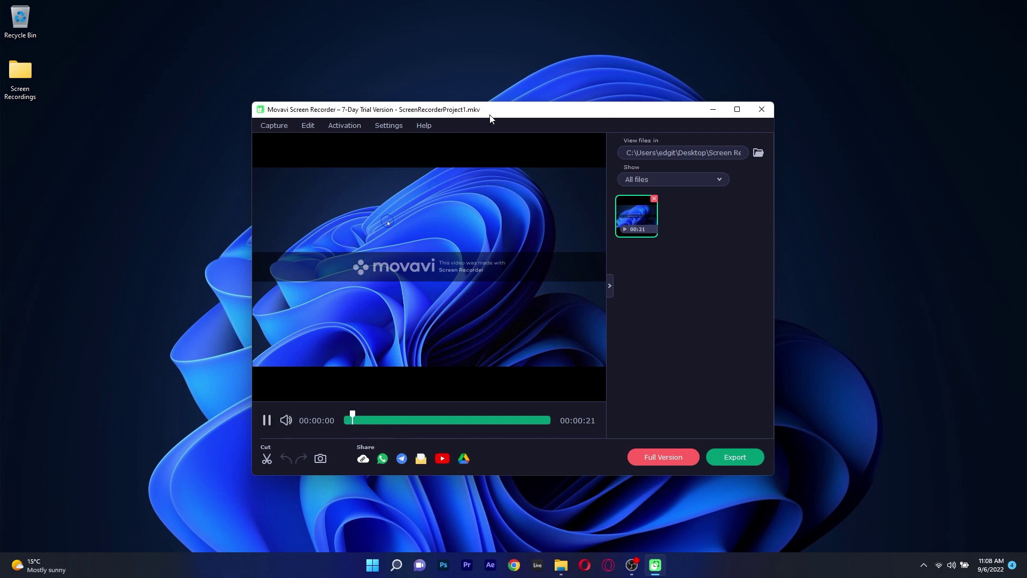
Move the preview window and scrub ScreenRecorderProject1.mkv playback to about 0:08.
{"action": "left_click_drag", "start_coordinate": [490, 114], "coordinate": [501, 96]}
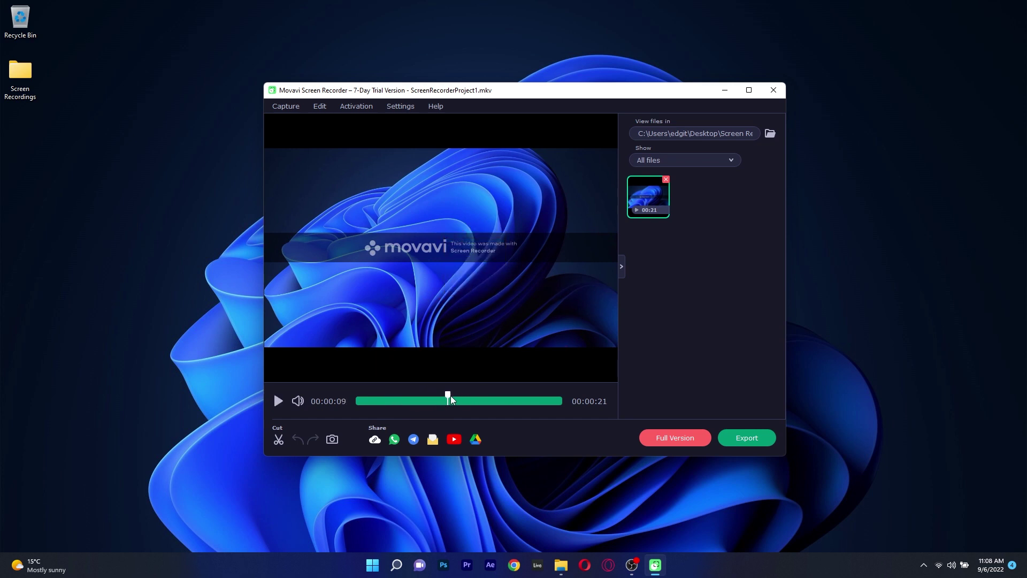
{"action": "mouse_move", "coordinate": [451, 397]}
{"action": "left_mouse_down"}
{"action": "mouse_move", "coordinate": [486, 397]}
{"action": "mouse_move", "coordinate": [437, 396]}
{"action": "left_mouse_up"}
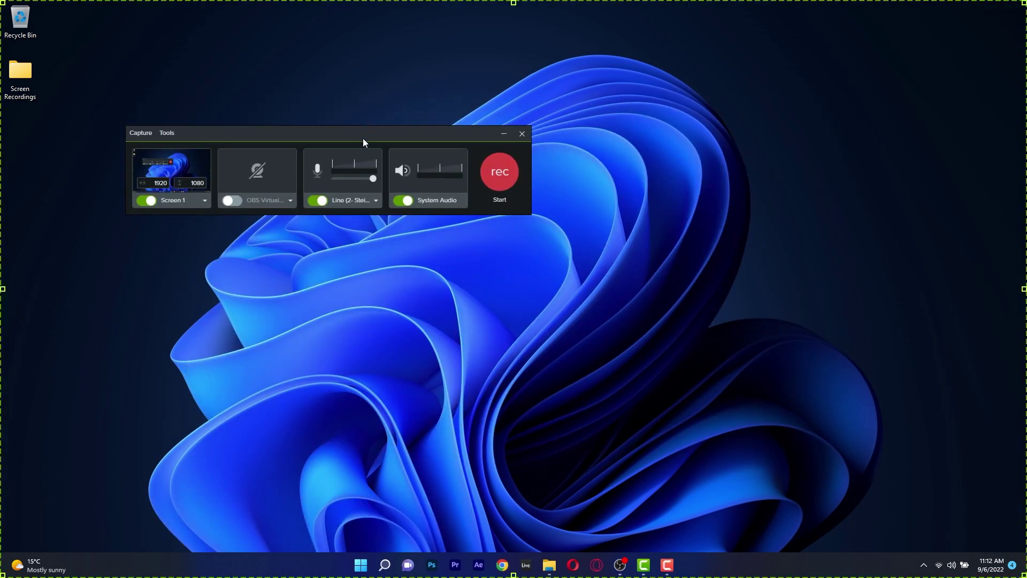
Set Camtasia Recorder to capture a custom region of about 1297×773.
{"action": "left_click_drag", "start_coordinate": [363, 138], "coordinate": [576, 165]}
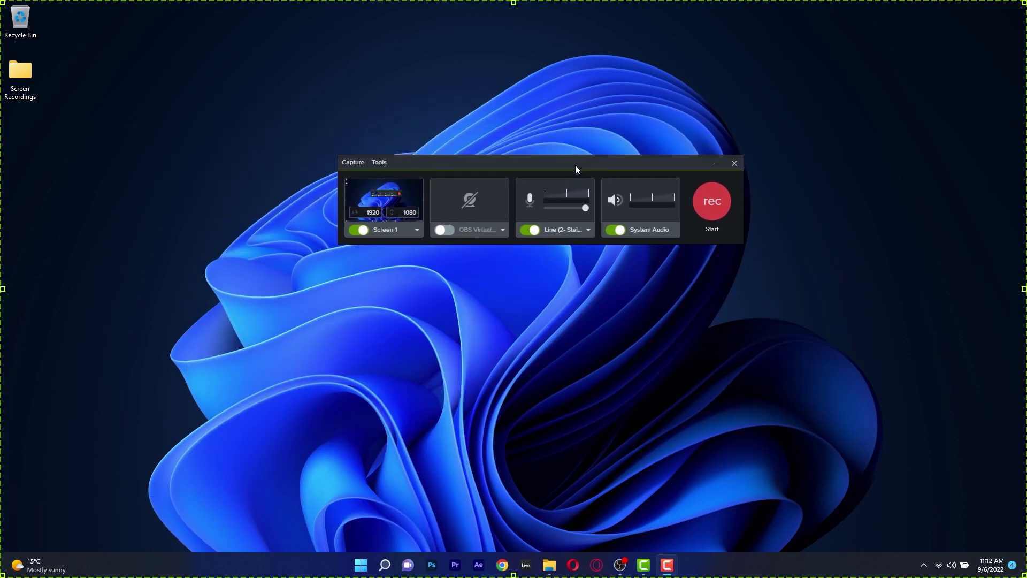
{"action": "left_click", "coordinate": [415, 230]}
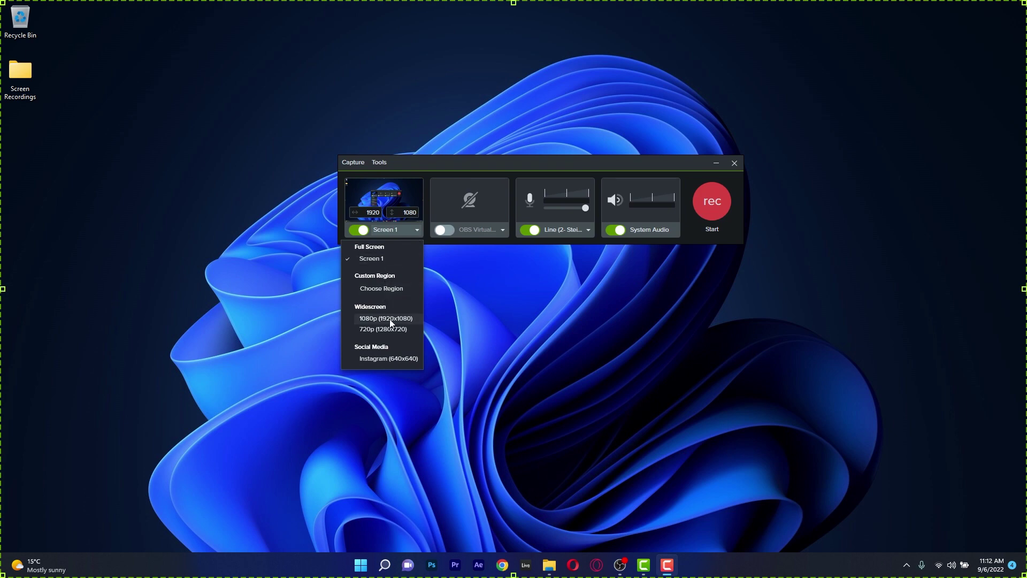
{"action": "left_click", "coordinate": [387, 293]}
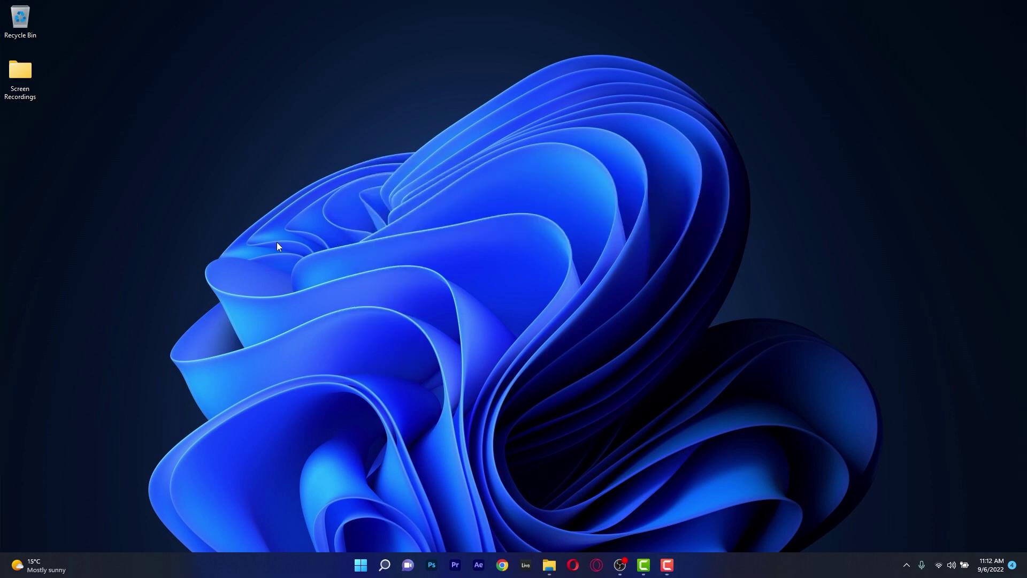
{"action": "left_click_drag", "start_coordinate": [3, 3], "coordinate": [289, 91]}
{"action": "left_click_drag", "start_coordinate": [657, 334], "coordinate": [532, 274]}
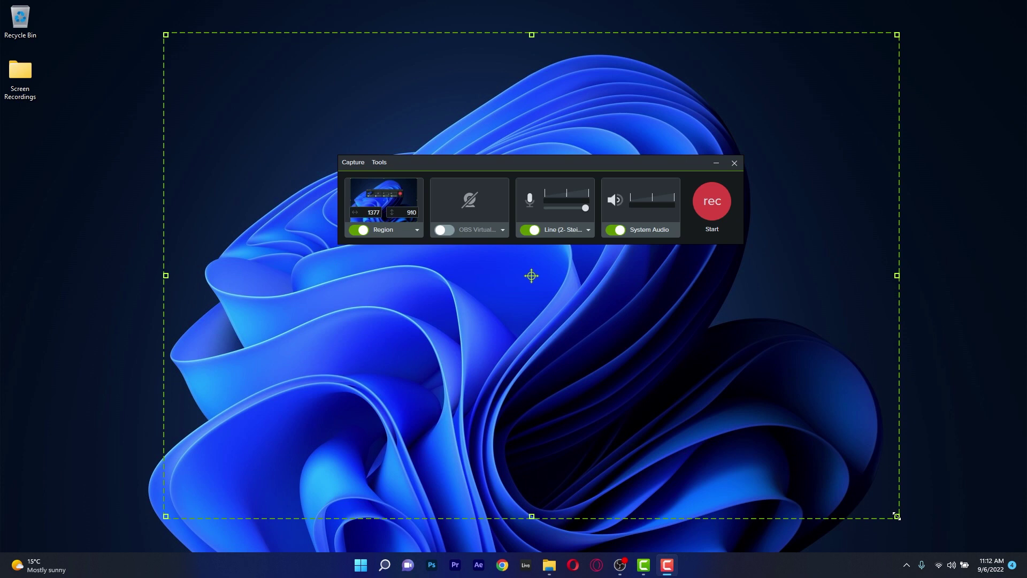
{"action": "left_click_drag", "start_coordinate": [900, 516], "coordinate": [855, 442]}
{"action": "left_click_drag", "start_coordinate": [509, 239], "coordinate": [522, 252]}
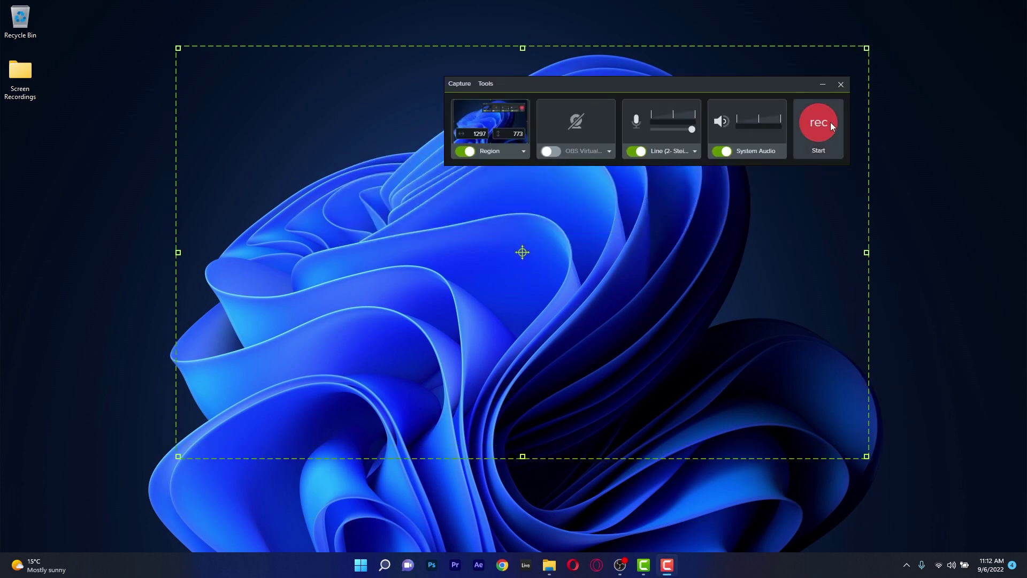
Record the region while refreshing the desktop, then stop with F10.
{"action": "left_click", "coordinate": [828, 122]}
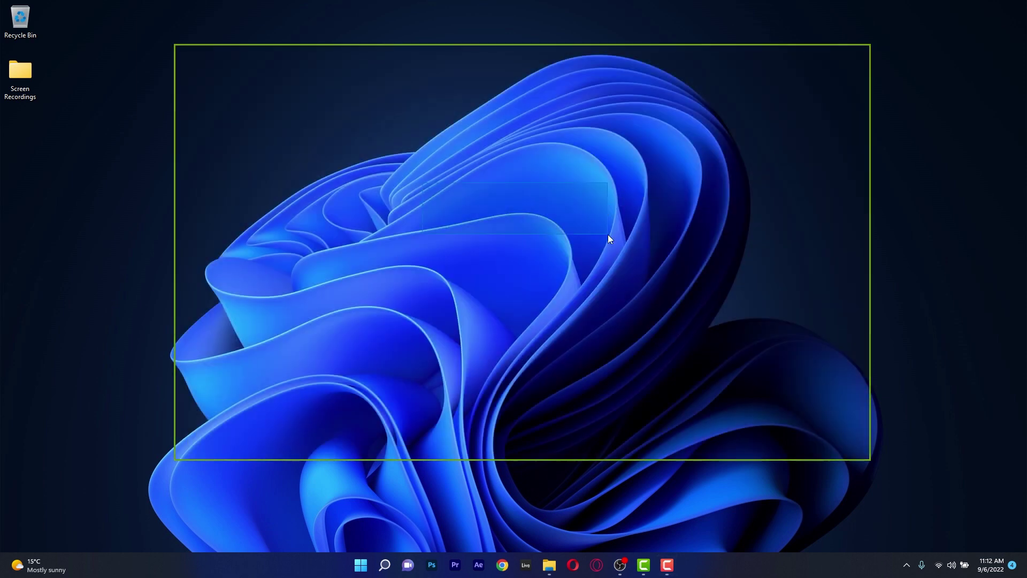
{"action": "right_click", "coordinate": [527, 190]}
{"action": "left_click", "coordinate": [564, 225]}
{"action": "key", "text": "F10"}
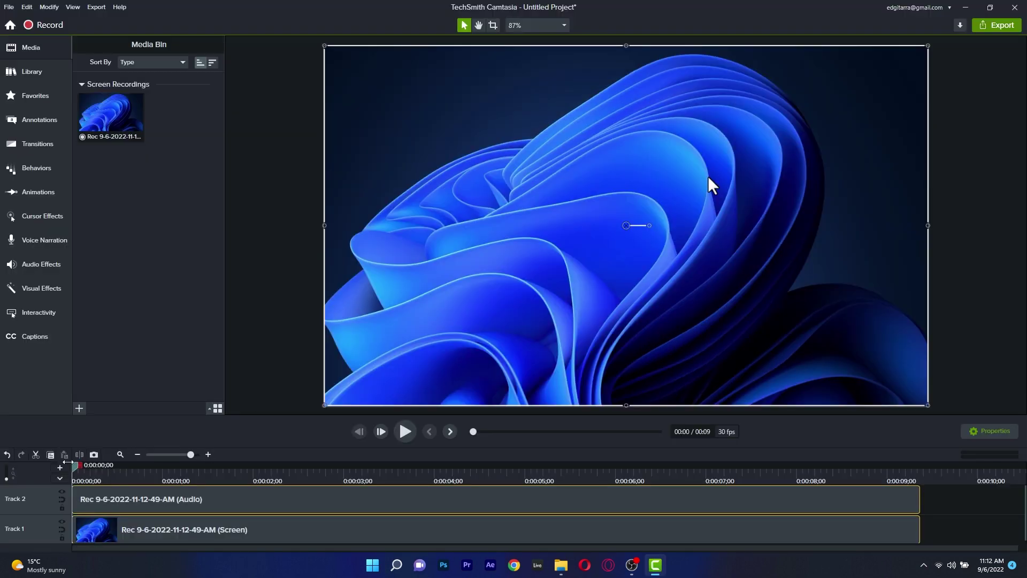
Add the Highlight cursor effect to the clip and review it at about 3 seconds.
{"action": "left_click_drag", "start_coordinate": [75, 472], "coordinate": [407, 465]}
{"action": "left_click", "coordinate": [38, 191]}
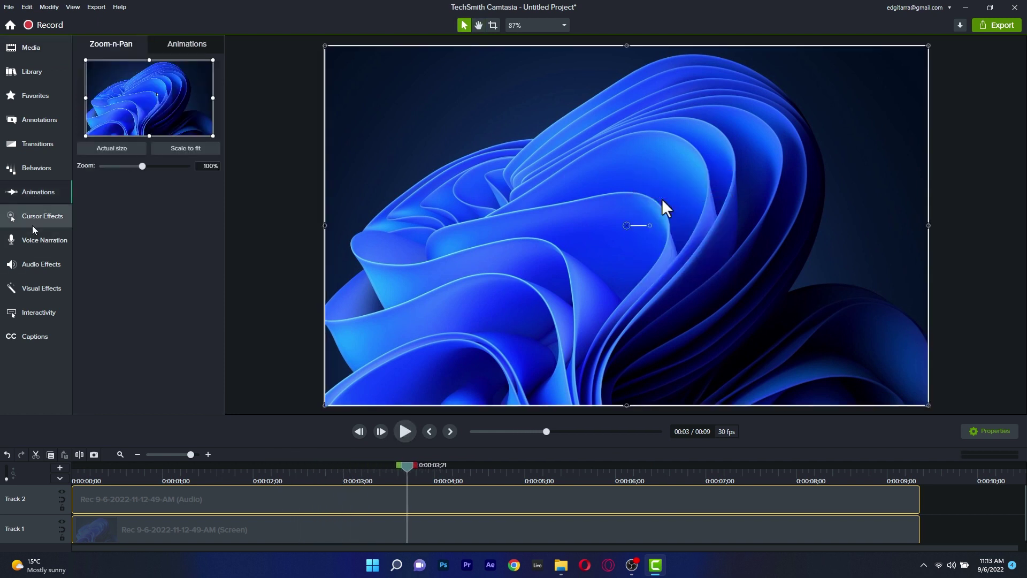
{"action": "left_click", "coordinate": [43, 215]}
{"action": "left_click_drag", "start_coordinate": [194, 160], "coordinate": [580, 179]}
{"action": "left_click_drag", "start_coordinate": [407, 464], "coordinate": [344, 467]}
Delete the Highlight cursor effect and apply Magnify to the Track 1 clip.
{"action": "right_click", "coordinate": [85, 160]}
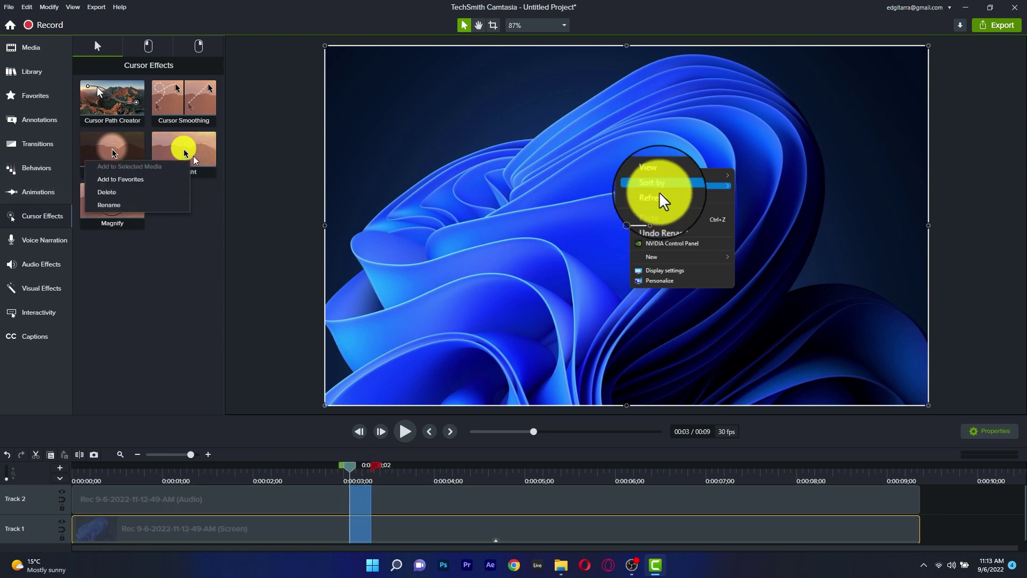
{"action": "left_click", "coordinate": [138, 191]}
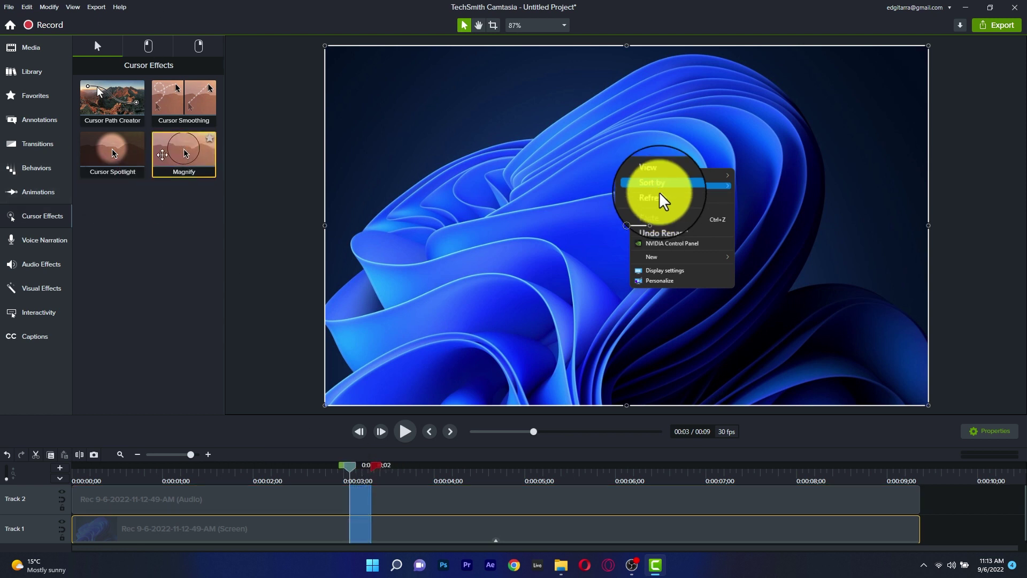
{"action": "left_click_drag", "start_coordinate": [184, 154], "coordinate": [493, 530]}
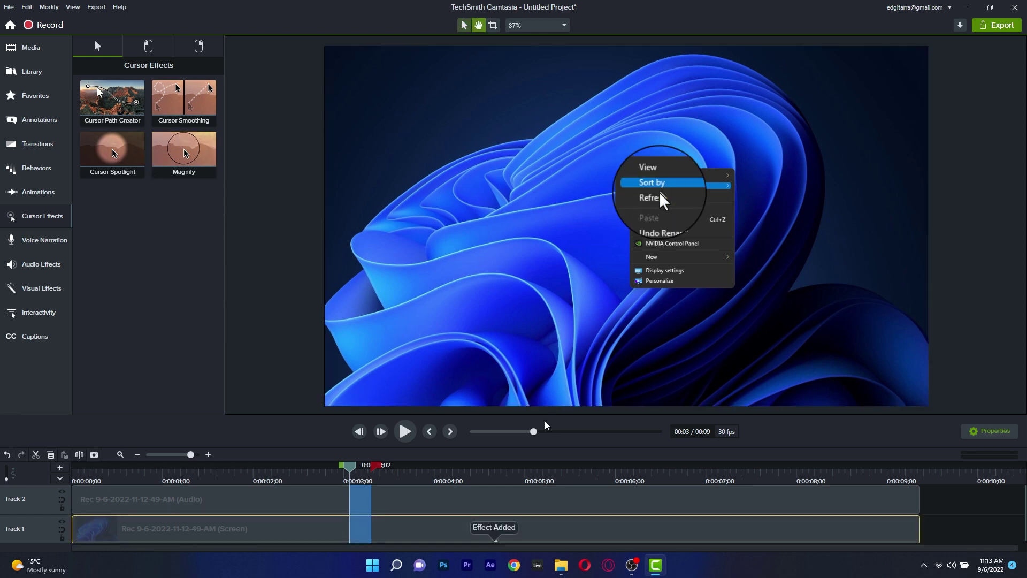
Stop playback and drag a visual effect onto the clip.
{"action": "key", "text": "space"}
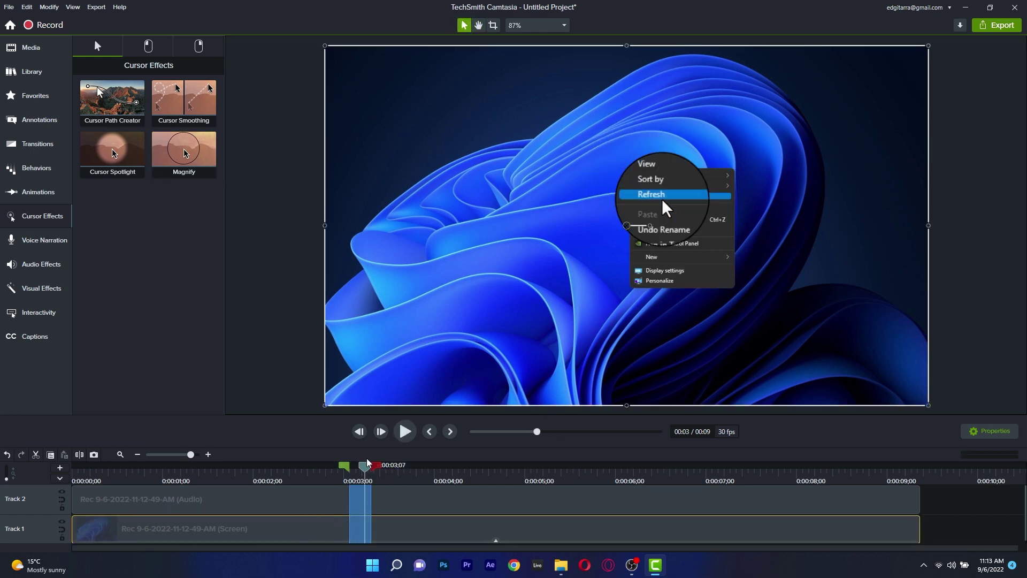
{"action": "left_click", "coordinate": [42, 288]}
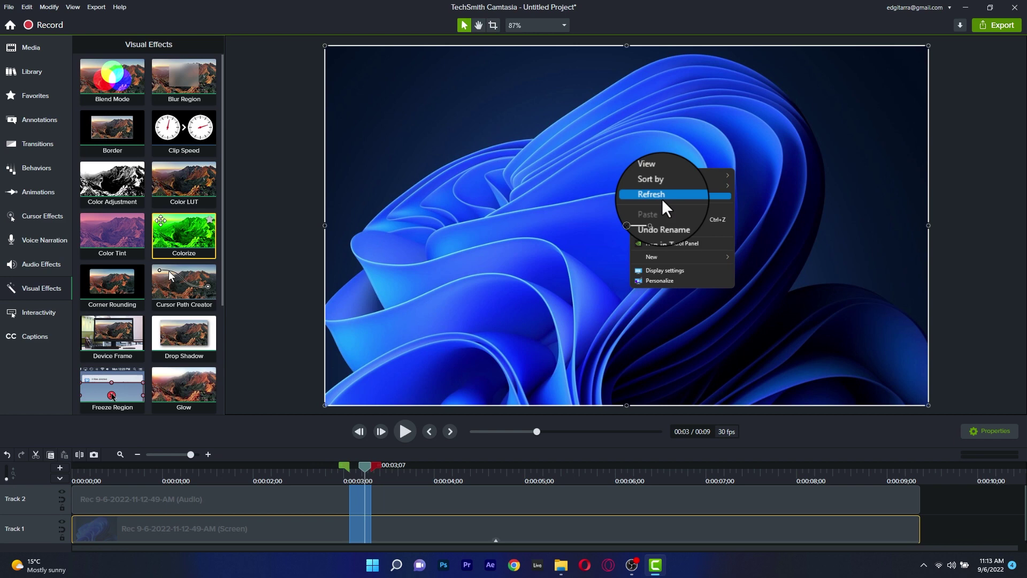
{"action": "left_click_drag", "start_coordinate": [184, 187], "coordinate": [582, 222]}
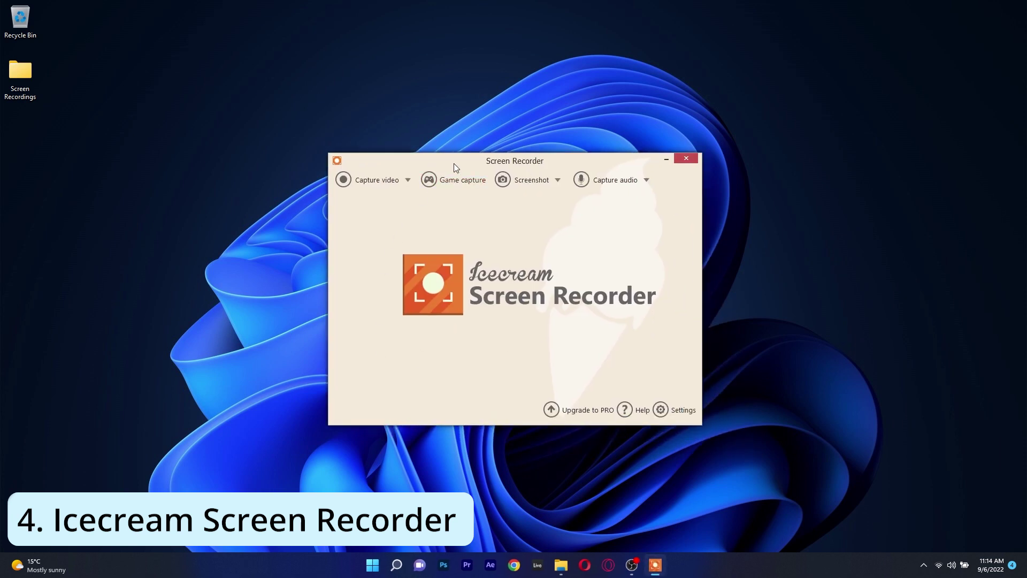
Frame a 1305×774 custom capture area over the wallpaper's flower.
{"action": "left_click", "coordinate": [399, 179]}
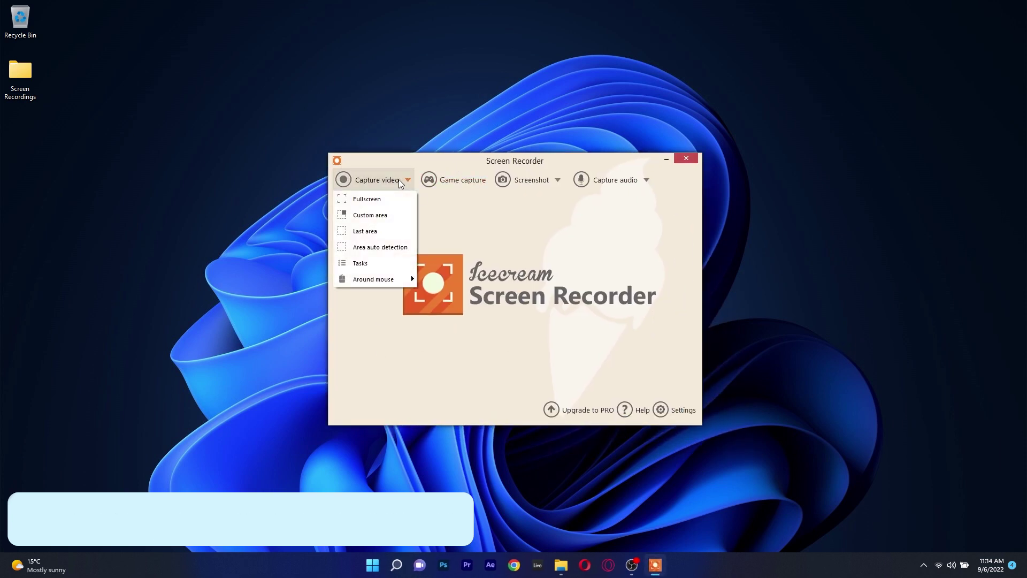
{"action": "left_click", "coordinate": [380, 199]}
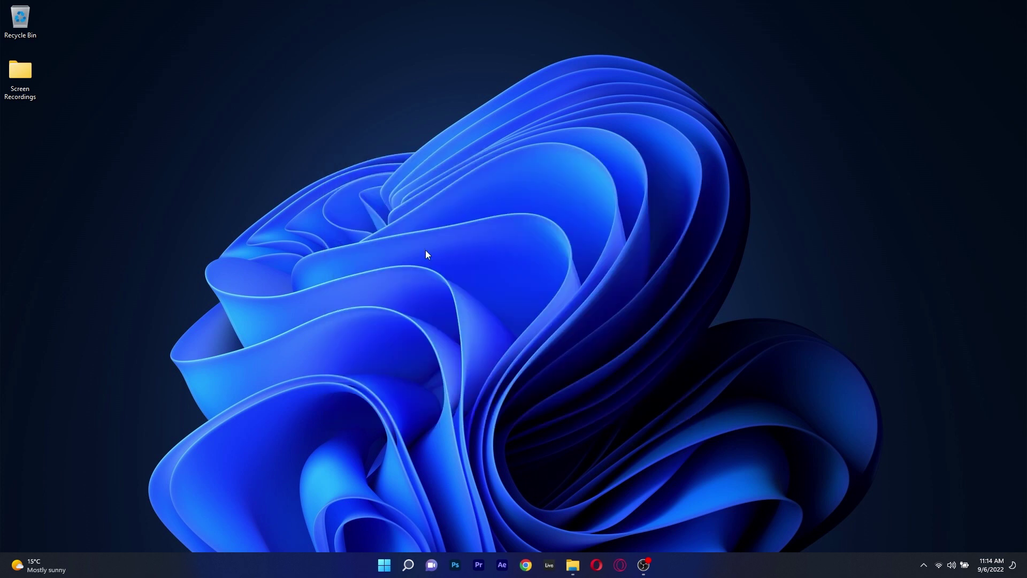
{"action": "left_click_drag", "start_coordinate": [4, 4], "coordinate": [333, 167]}
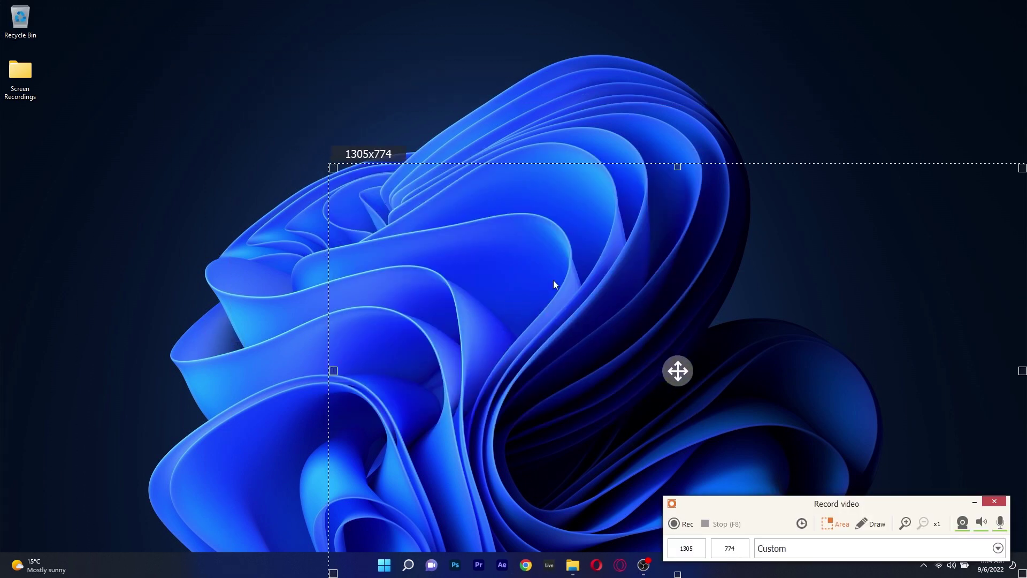
{"action": "left_click_drag", "start_coordinate": [670, 371], "coordinate": [528, 269]}
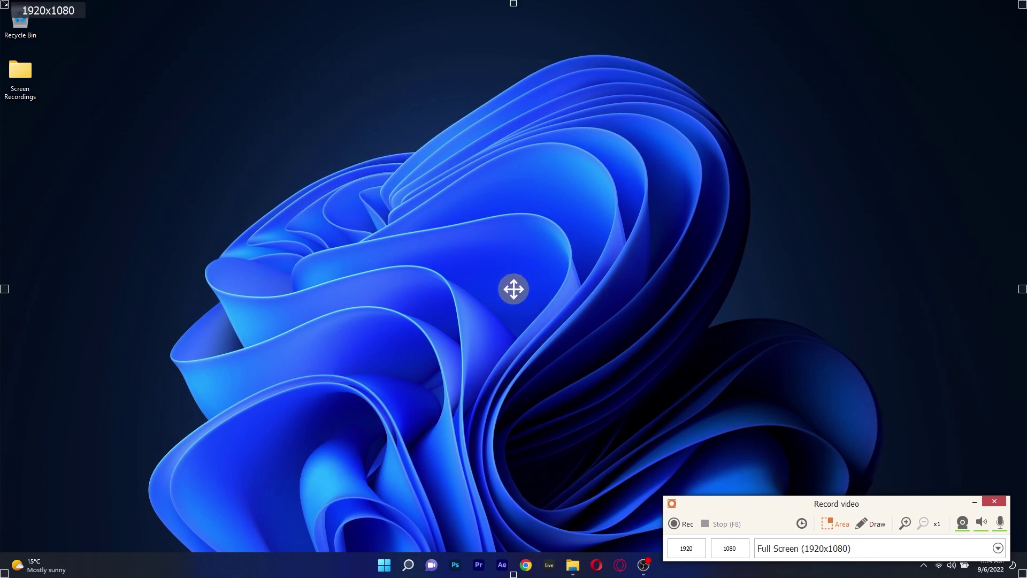
{"action": "left_click_drag", "start_coordinate": [4, 4], "coordinate": [331, 156]}
{"action": "left_click_drag", "start_coordinate": [669, 370], "coordinate": [528, 268]}
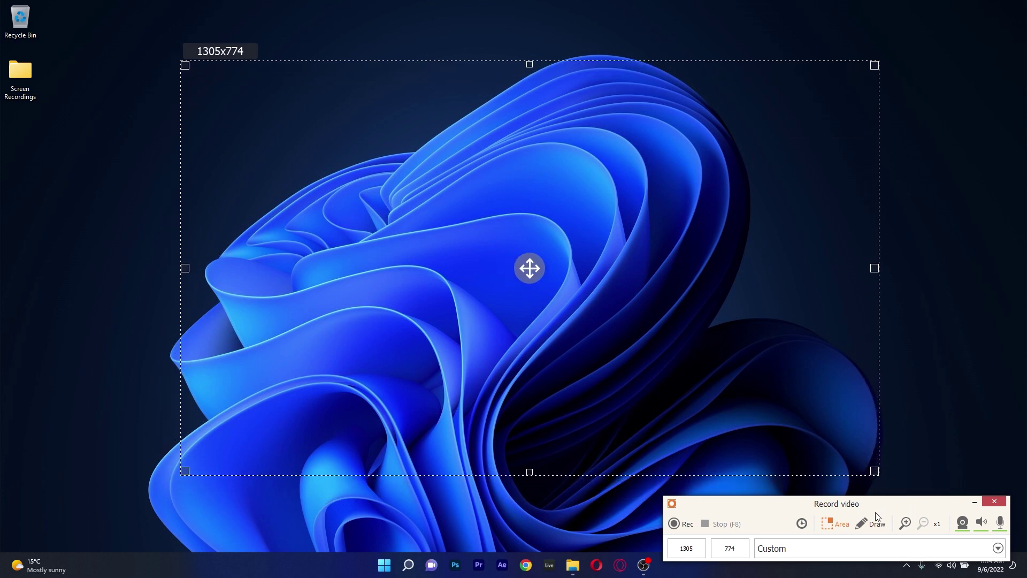
Start recording, draw a red V stroke, magnify the area, and undo the stroke.
{"action": "left_click", "coordinate": [678, 525]}
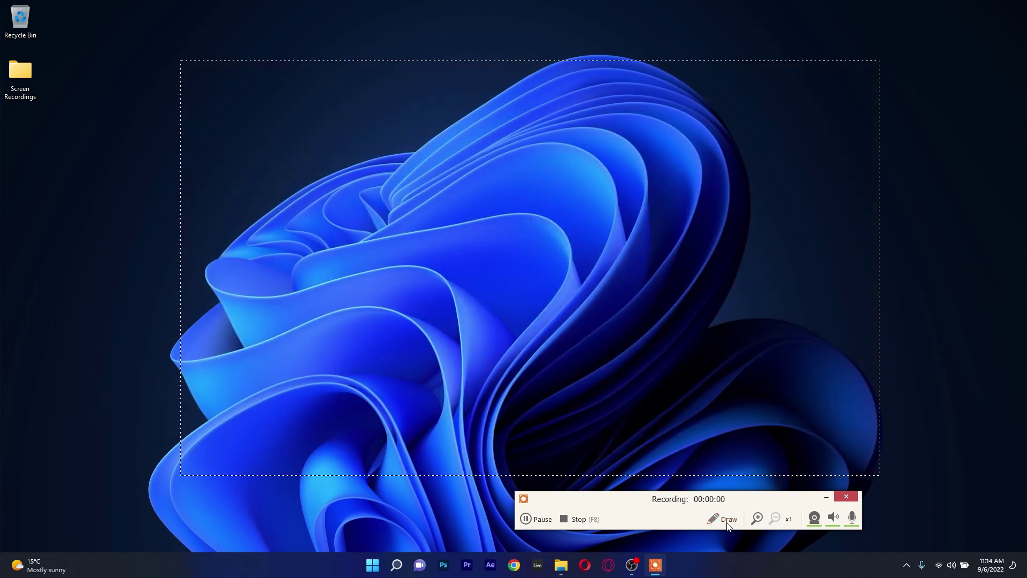
{"action": "left_click", "coordinate": [727, 519]}
{"action": "left_click_drag", "start_coordinate": [446, 242], "coordinate": [573, 173]}
{"action": "left_click", "coordinate": [758, 518]}
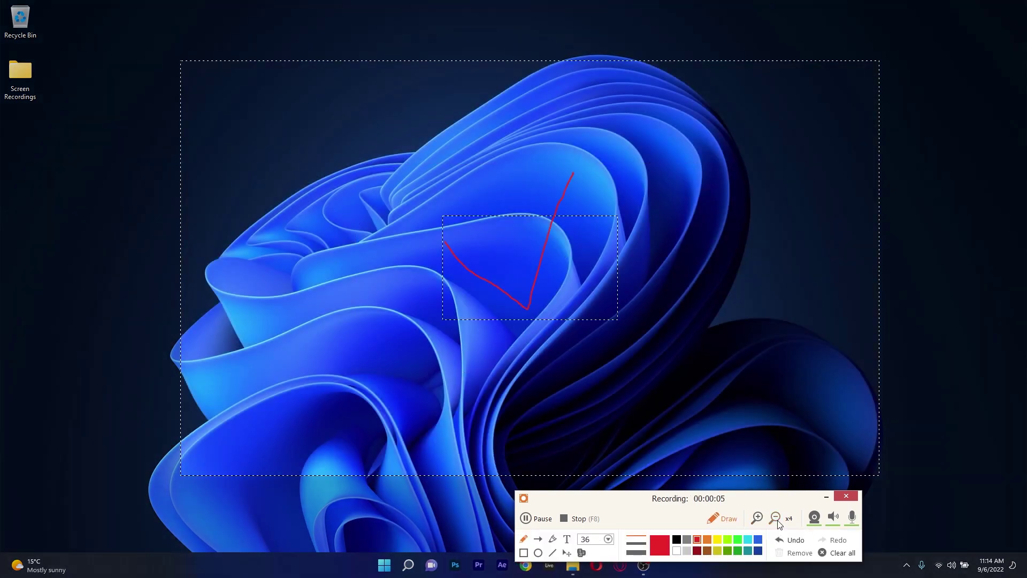
{"action": "left_click", "coordinate": [792, 541]}
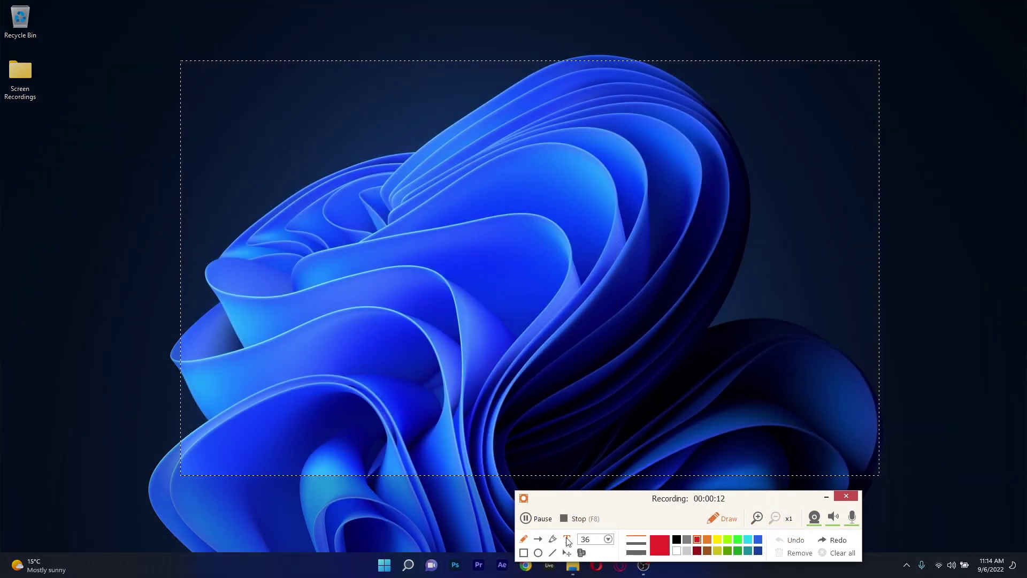
Add the text annotation 'add text or text :D' on the flower, erasing part of it.
{"action": "left_click", "coordinate": [374, 396]}
{"action": "type", "text": "add text or text :D"}
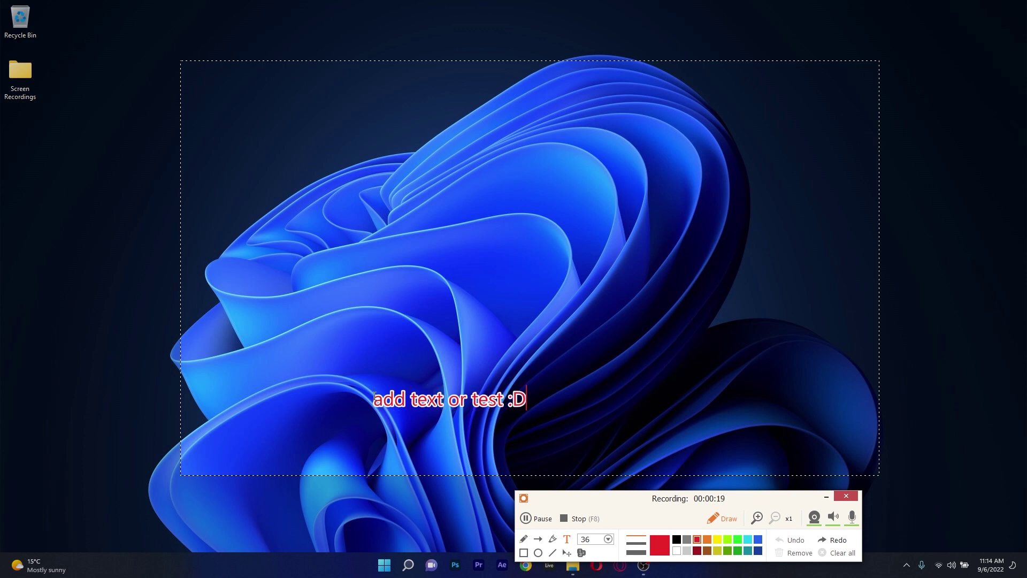
{"action": "key", "text": "BackSpace"}
{"action": "key", "text": "BackSpace"}
{"action": "key", "text": "BackSpace"}
{"action": "key", "text": "BackSpace"}
{"action": "key", "text": "BackSpace"}
{"action": "key", "text": "BackSpace"}
{"action": "key", "text": "BackSpace"}
{"action": "key", "text": "BackSpace"}
{"action": "key", "text": "BackSpace"}
{"action": "key", "text": "BackSpace"}
{"action": "key", "text": "BackSpace"}
{"action": "key", "text": "BackSpace"}
{"action": "key", "text": "BackSpace"}
{"action": "key", "text": "BackSpace"}
{"action": "key", "text": "BackSpace"}
{"action": "key", "text": "BackSpace"}
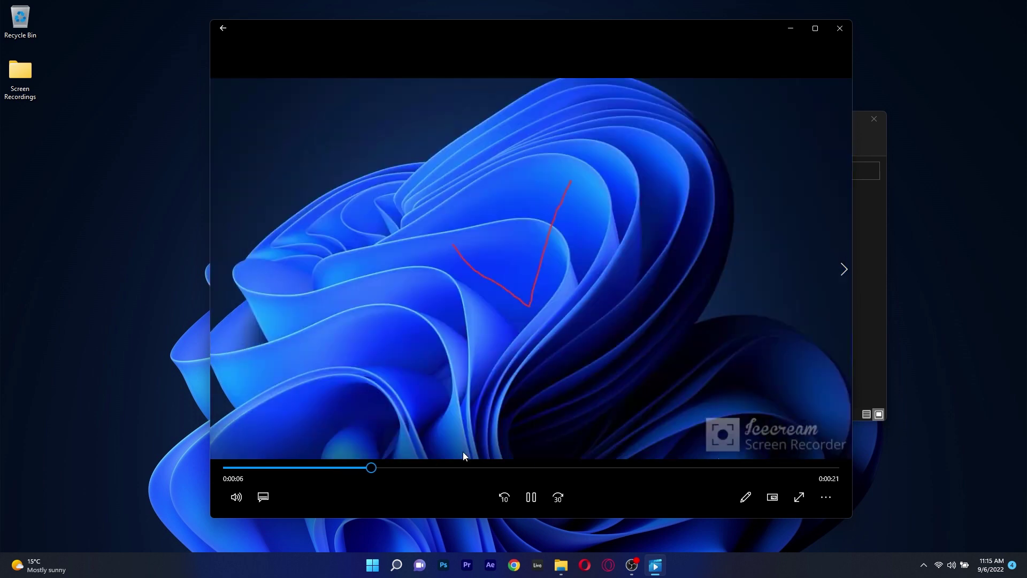
Skip the Icecream clip ahead to about 0:14, watch the red annotations, and close Media Player.
{"action": "left_click", "coordinate": [551, 468]}
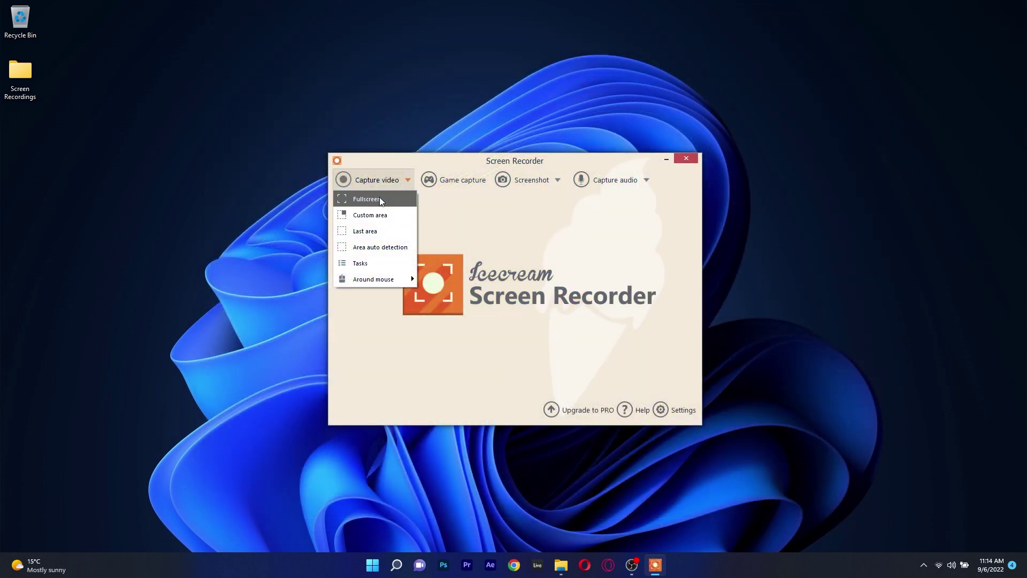
{"action": "left_click", "coordinate": [382, 200]}
{"action": "left_click_drag", "start_coordinate": [1, 1], "coordinate": [334, 168]}
{"action": "left_click_drag", "start_coordinate": [678, 369], "coordinate": [530, 267]}
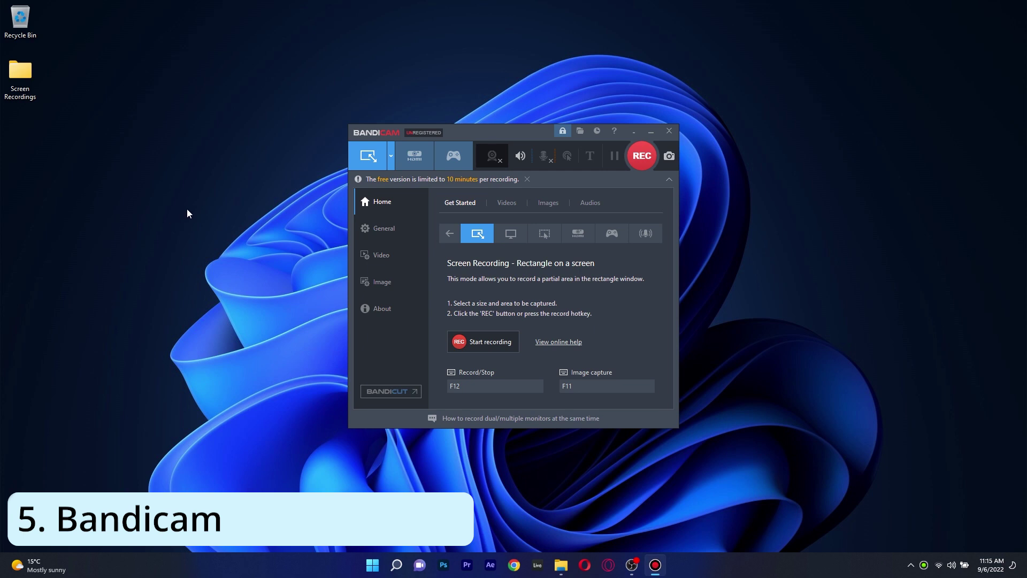
Set Bandicam to Rectangle on a screen mode and mark out a 1223x696 capture area.
{"action": "left_click", "coordinate": [390, 157]}
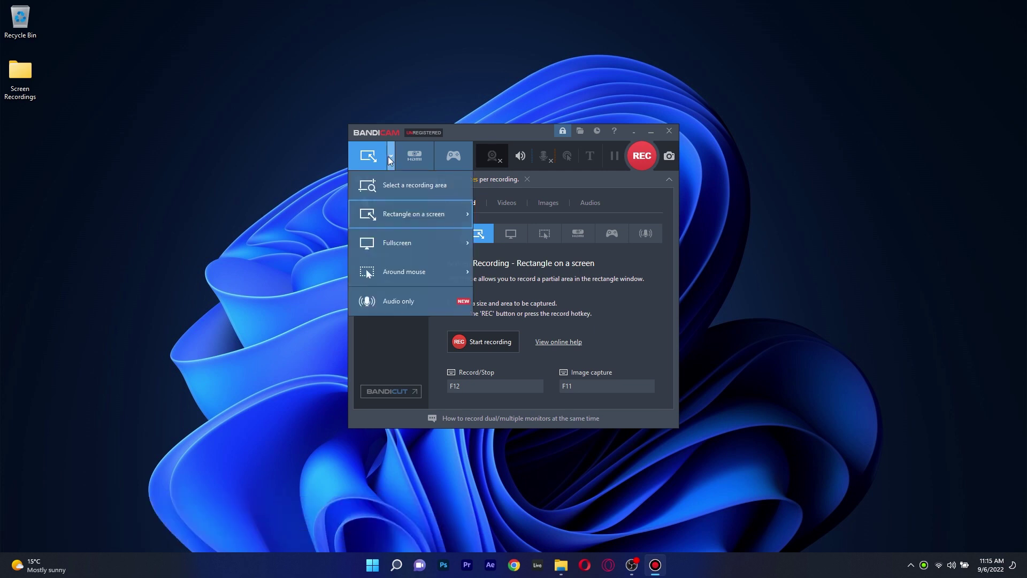
{"action": "left_click", "coordinate": [402, 187]}
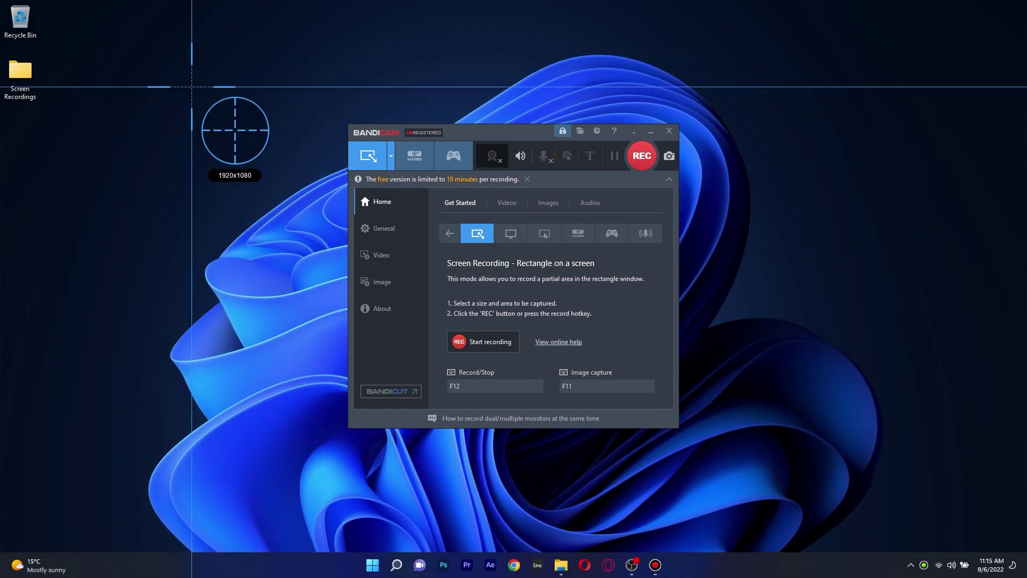
{"action": "left_click_drag", "start_coordinate": [191, 86], "coordinate": [846, 459]}
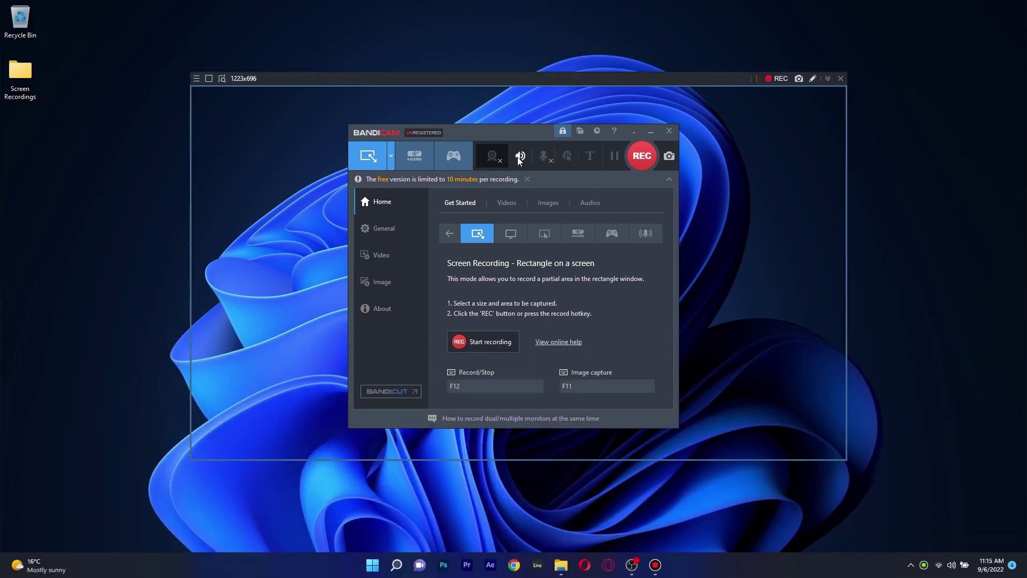
{"action": "mouse_move", "coordinate": [495, 141]}
{"action": "left_mouse_down"}
{"action": "mouse_move", "coordinate": [554, 153]}
{"action": "mouse_move", "coordinate": [532, 246]}
{"action": "mouse_move", "coordinate": [515, 143]}
{"action": "left_mouse_up"}
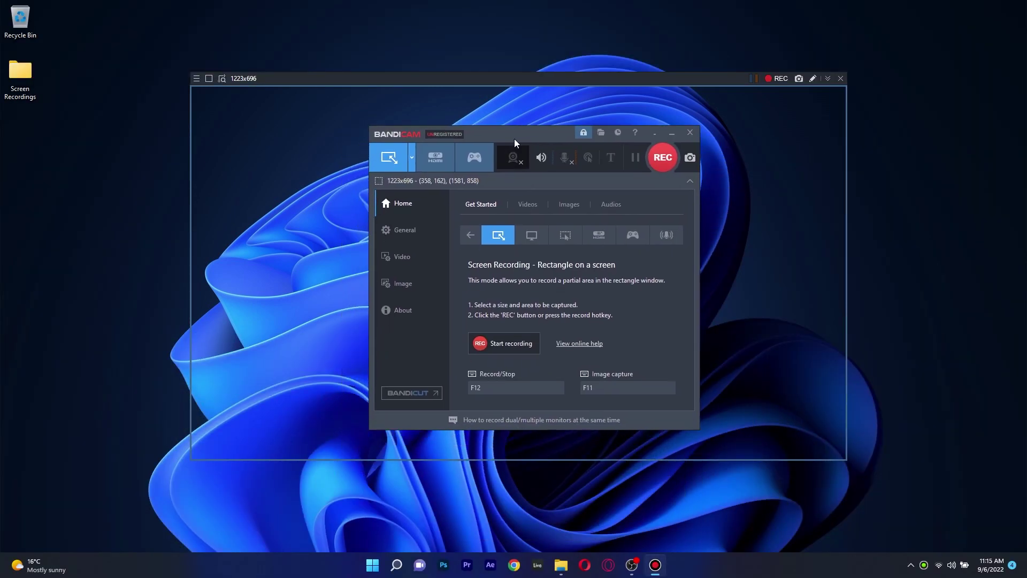
Enable showing the mouse cursor and adding mouse click effects in the cursor settings.
{"action": "left_click", "coordinate": [589, 157]}
{"action": "left_click", "coordinate": [445, 210]}
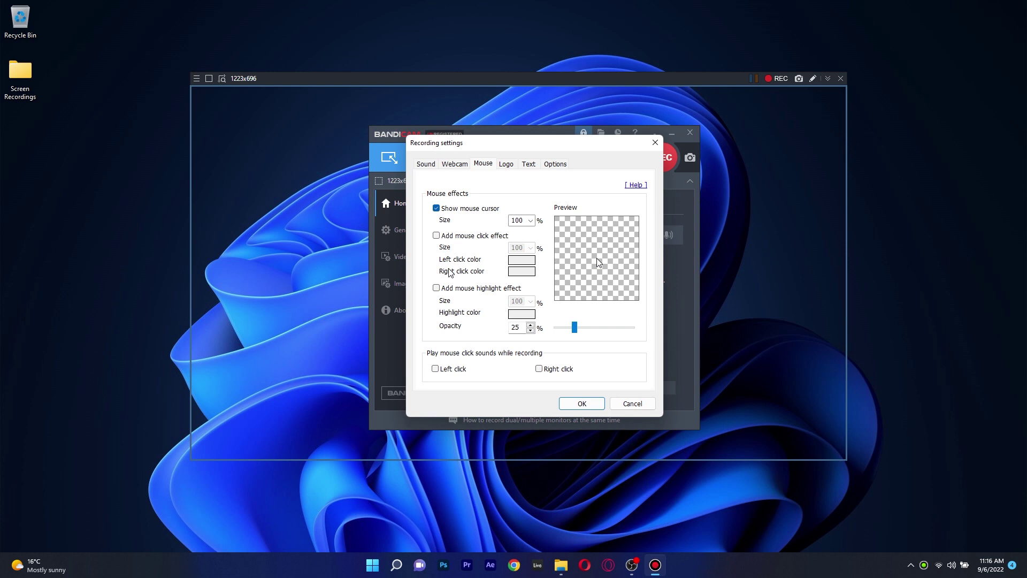
{"action": "left_click", "coordinate": [439, 235]}
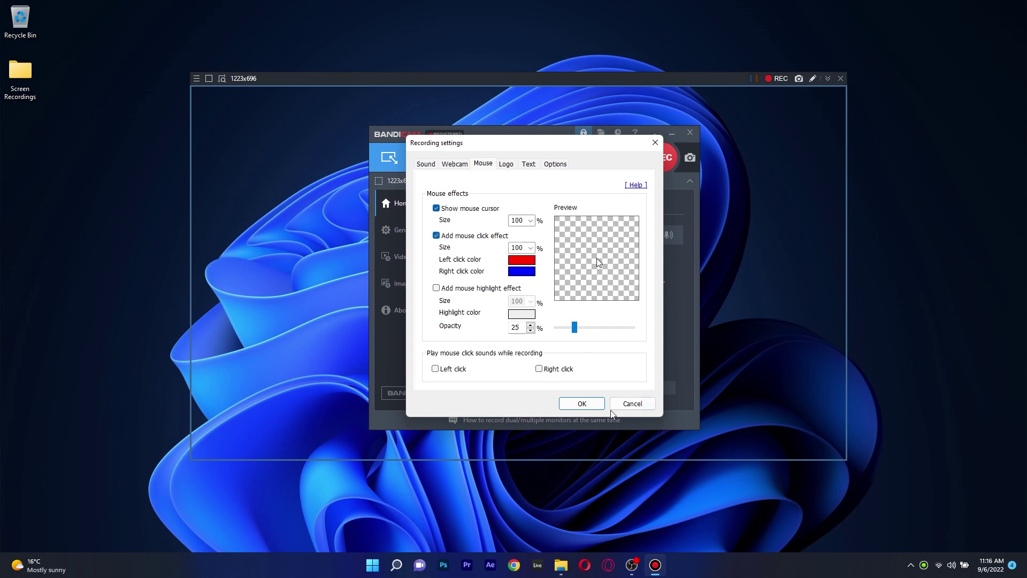
{"action": "left_click", "coordinate": [587, 405]}
Start the area recording, hide Bandicam, and refresh the desktop during capture.
{"action": "left_click", "coordinate": [668, 161]}
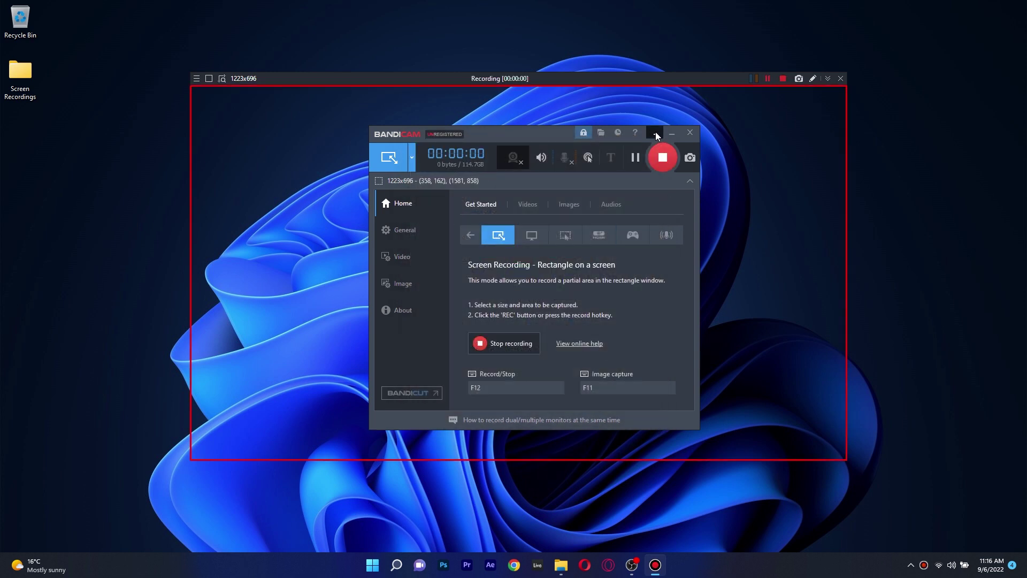
{"action": "left_click", "coordinate": [655, 133]}
{"action": "left_click_drag", "start_coordinate": [466, 183], "coordinate": [603, 280]}
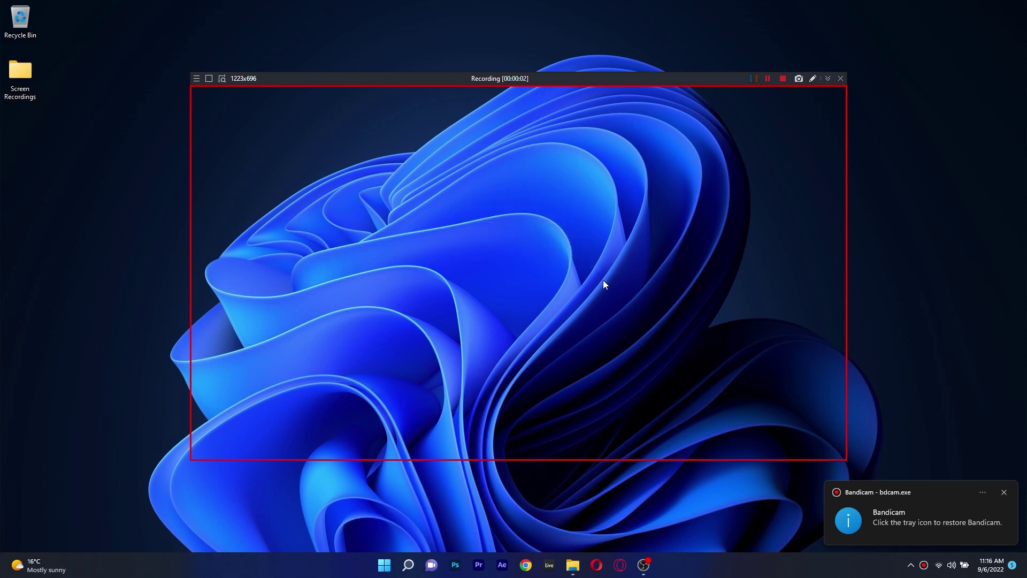
{"action": "right_click", "coordinate": [602, 280]}
{"action": "left_click", "coordinate": [634, 313]}
Draw a red arrow pointing at the flower's fold with Bandicam's on-screen drawing tools.
{"action": "left_click", "coordinate": [813, 78]}
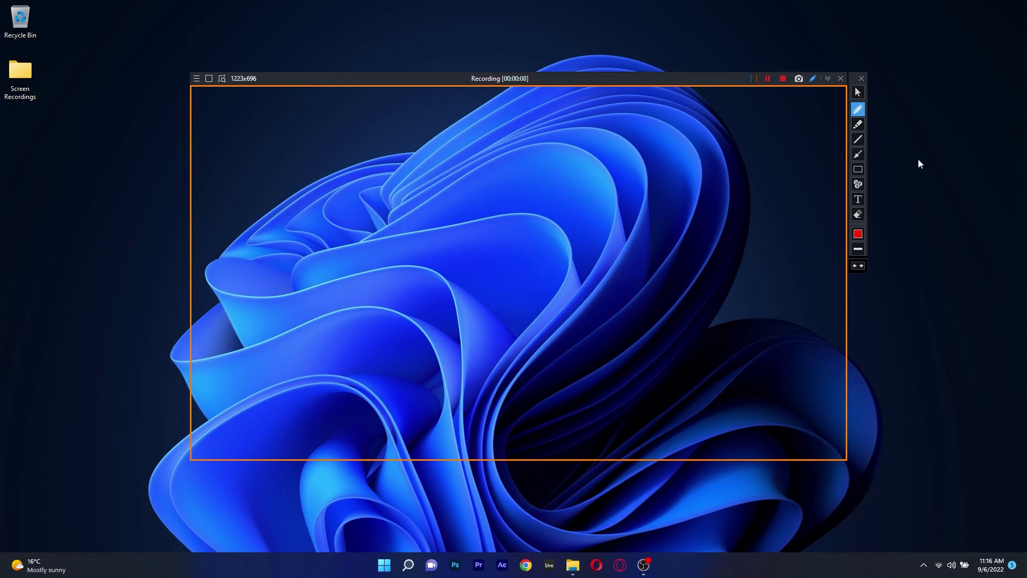
{"action": "left_click", "coordinate": [855, 154]}
{"action": "mouse_move", "coordinate": [700, 161]}
{"action": "left_mouse_down"}
{"action": "mouse_move", "coordinate": [600, 225]}
{"action": "mouse_move", "coordinate": [611, 224]}
{"action": "left_mouse_up"}
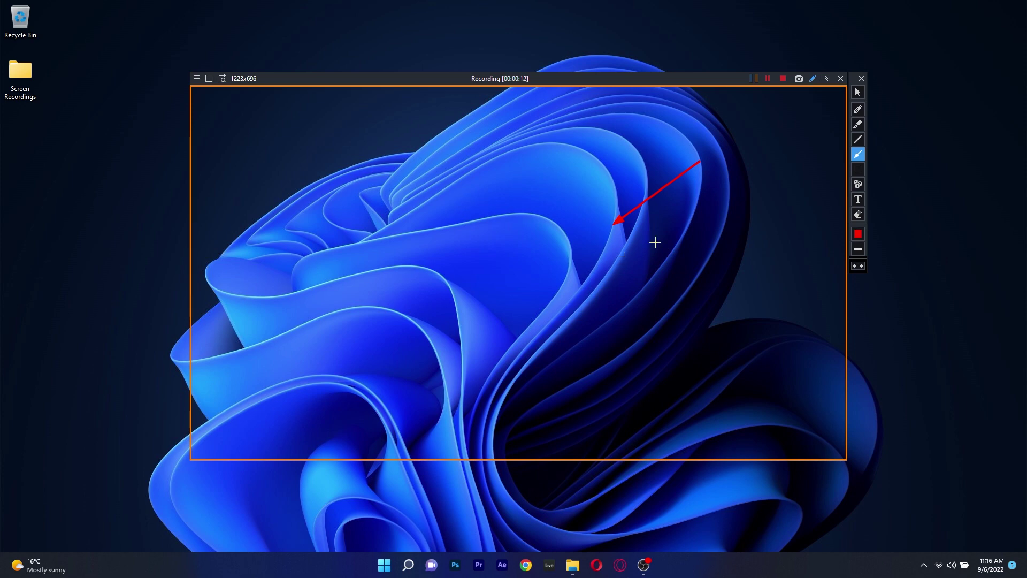
{"action": "left_click", "coordinate": [857, 109]}
Add a freehand red stroke on the flower, then jump the playback ahead to 0:13.
{"action": "left_click_drag", "start_coordinate": [481, 248], "coordinate": [536, 271]}
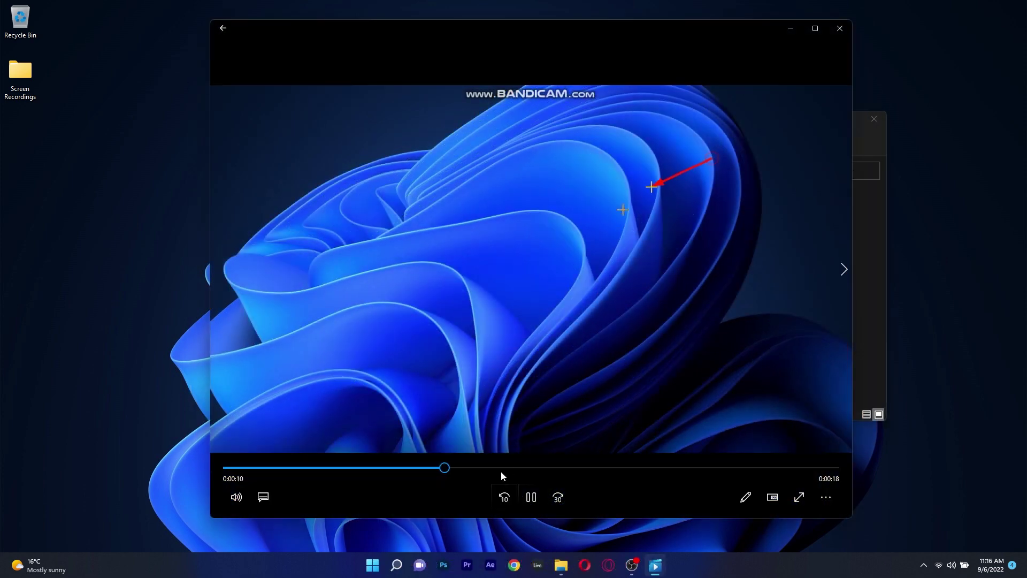
{"action": "left_click", "coordinate": [507, 468]}
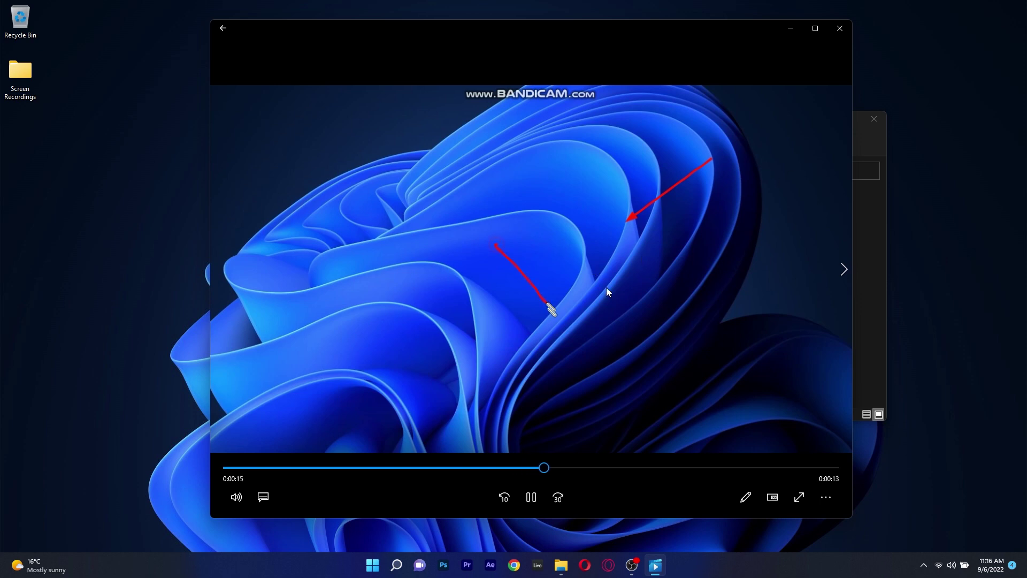